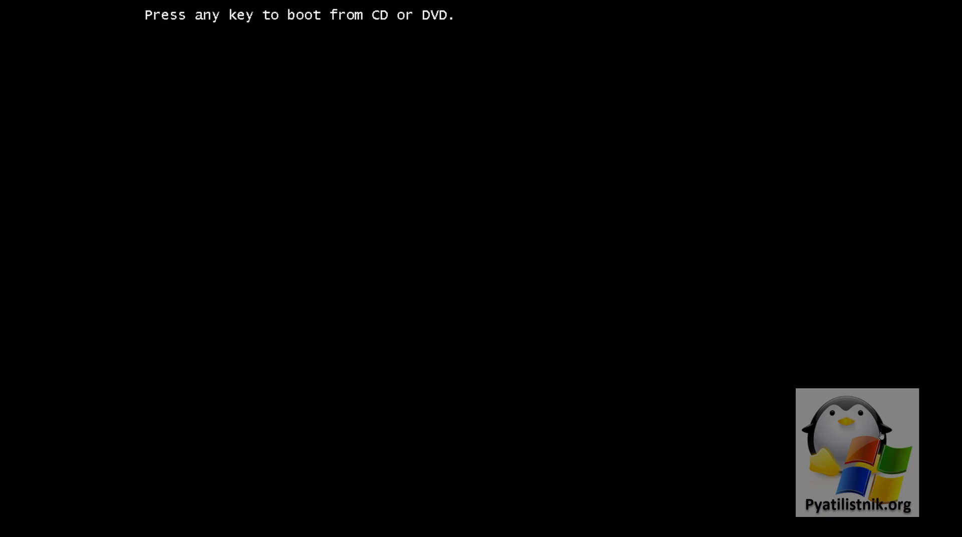
Boot the machine from the installation DVD to reach Setup's language page
key("Return")
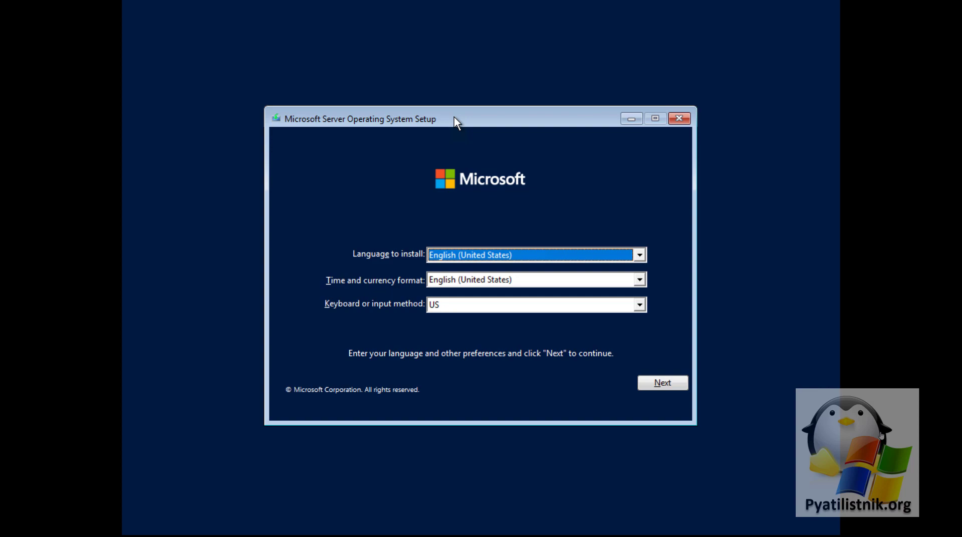
key("shift+F10")
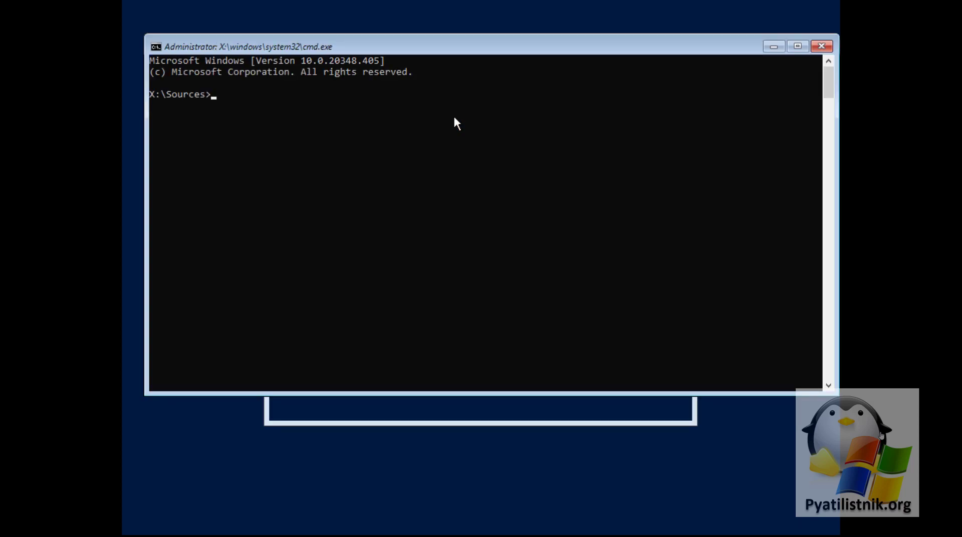
left_click(429, 133)
type("cd /")
key("Return")
key("BackSpace")
type("dir")
key("Return")
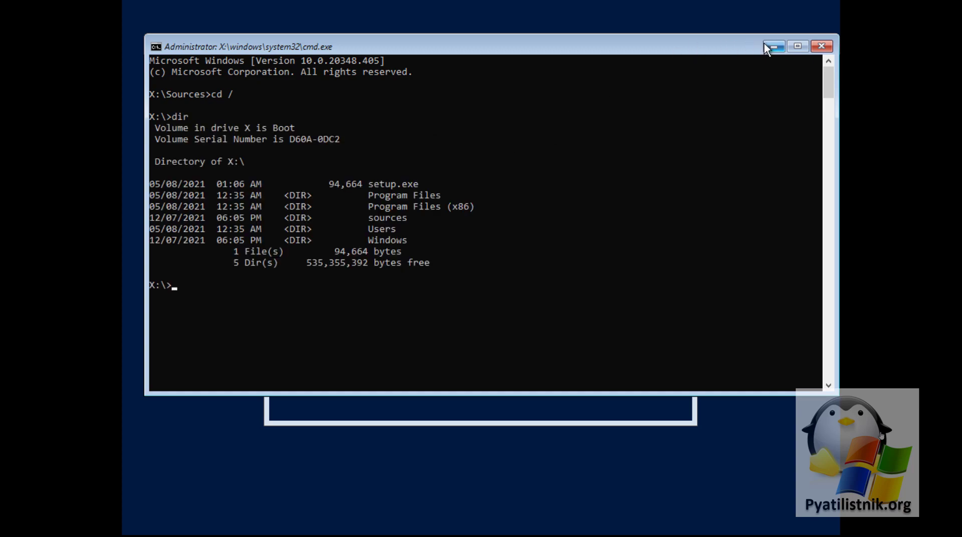
left_click(820, 47)
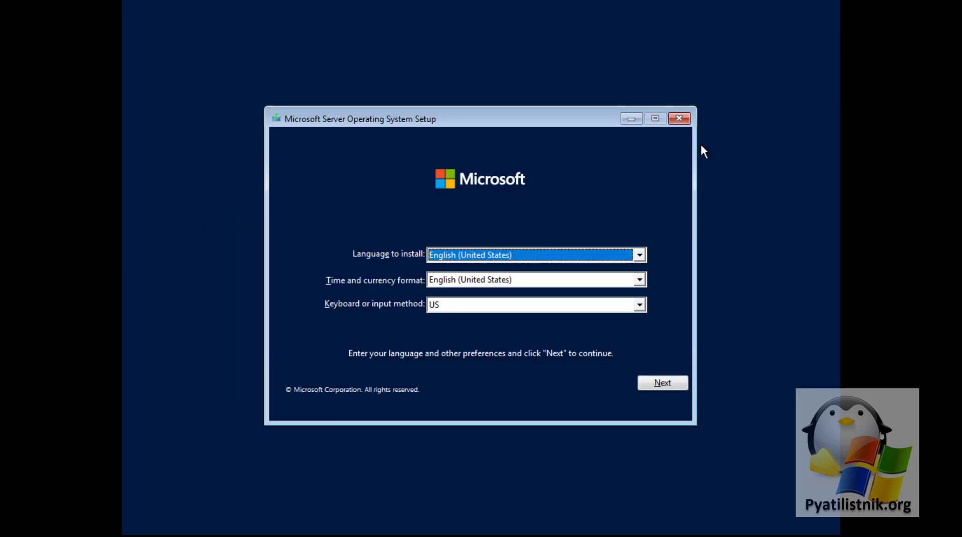
Keep English settings, start the install, choose Standard (Desktop Experience) and accept the license terms
left_click(663, 382)
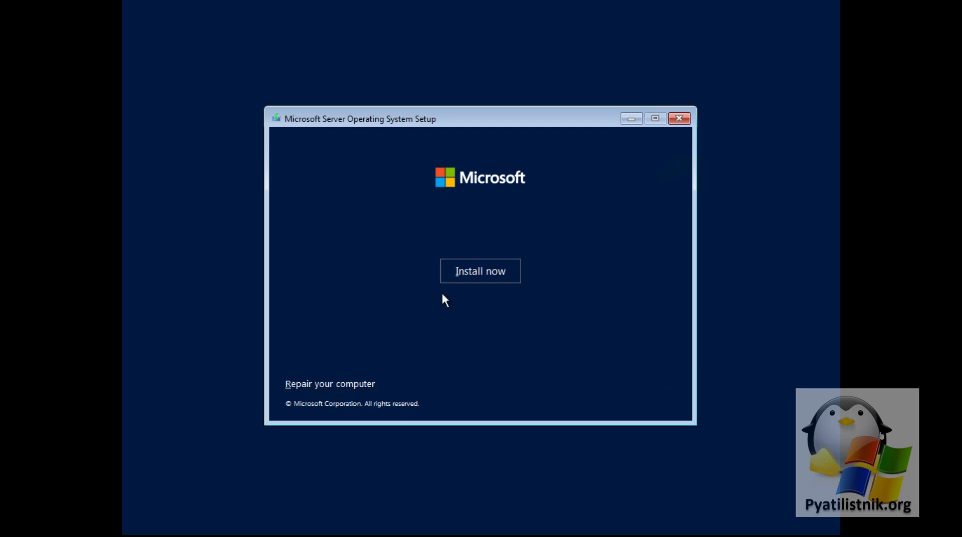
left_click(486, 273)
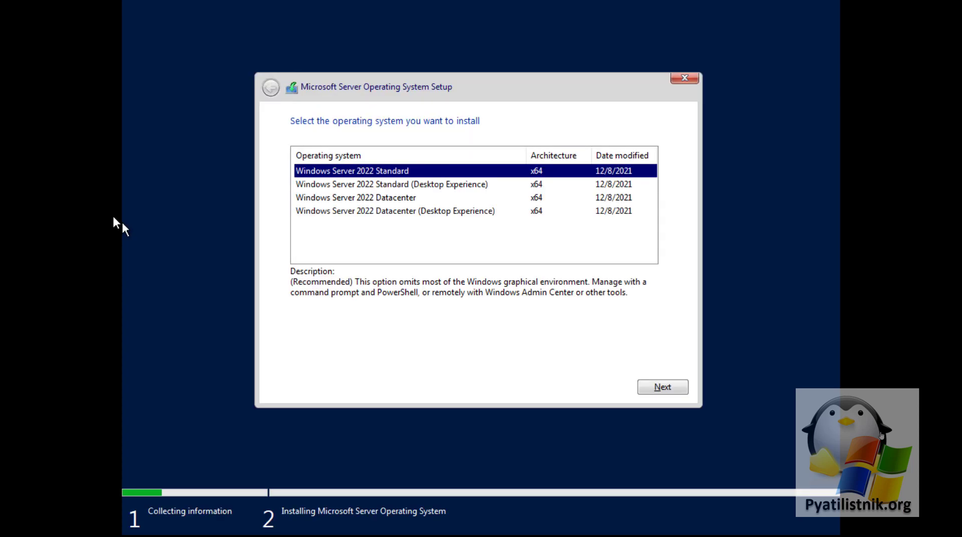
left_click(370, 187)
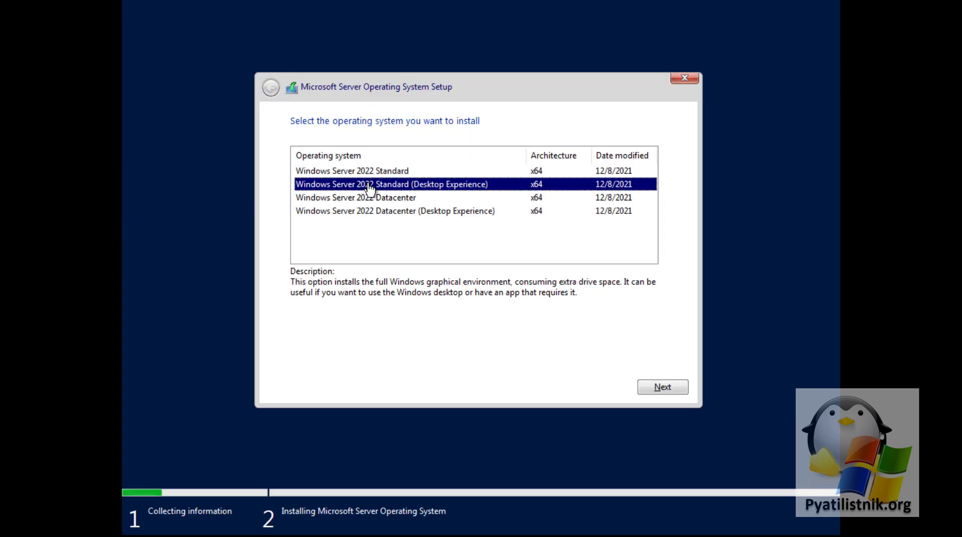
left_click(656, 388)
left_click(333, 359)
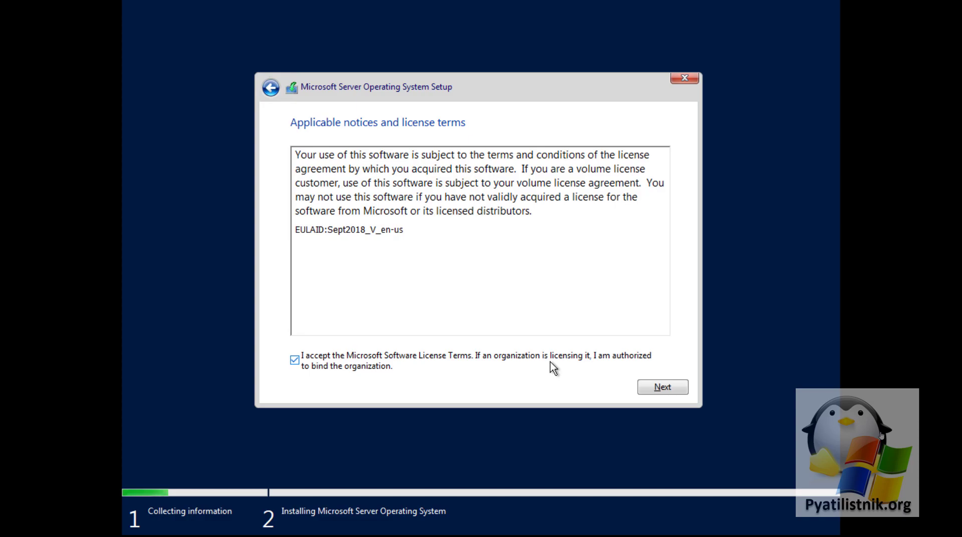
left_click(663, 389)
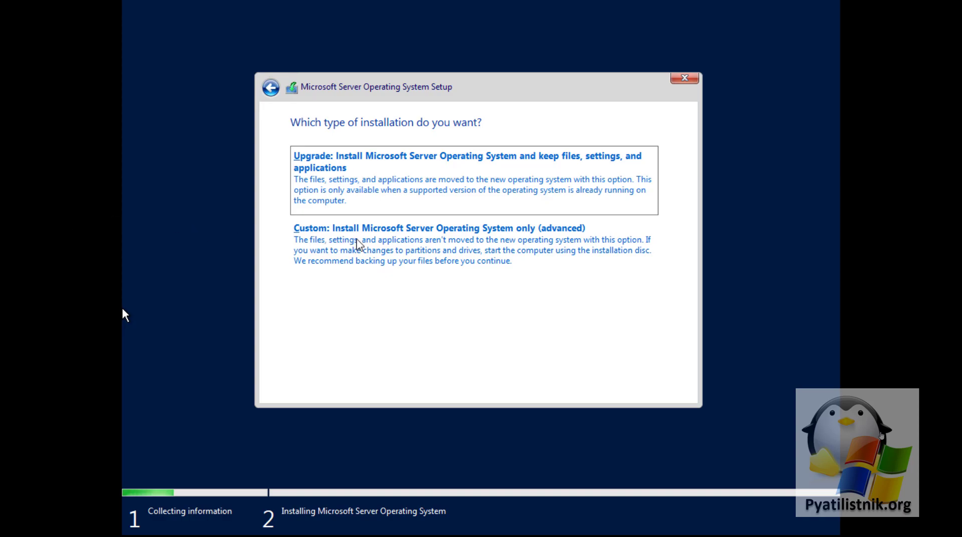
Choose a Custom install, skip loading a driver, and install onto the 60 GB Drive 0 Unallocated Space
left_click(335, 238)
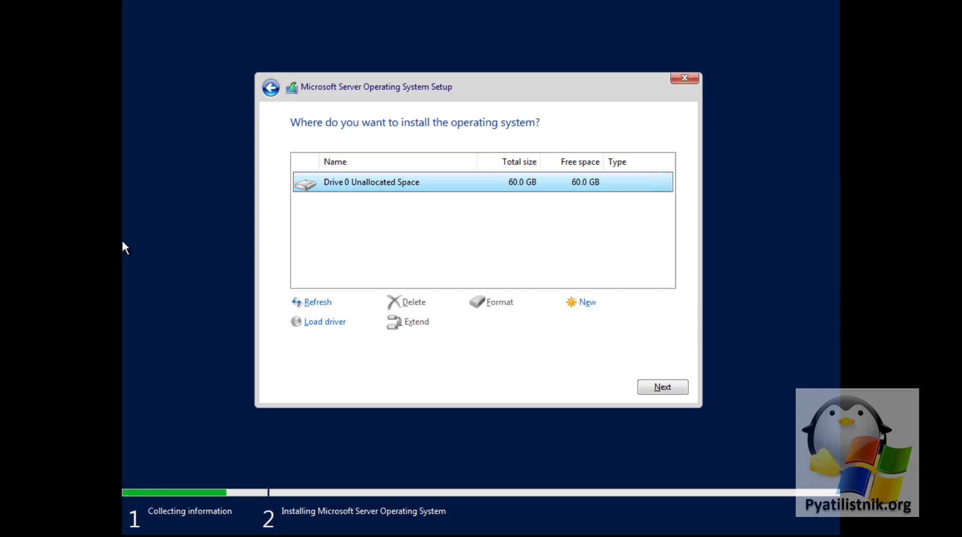
left_click(326, 330)
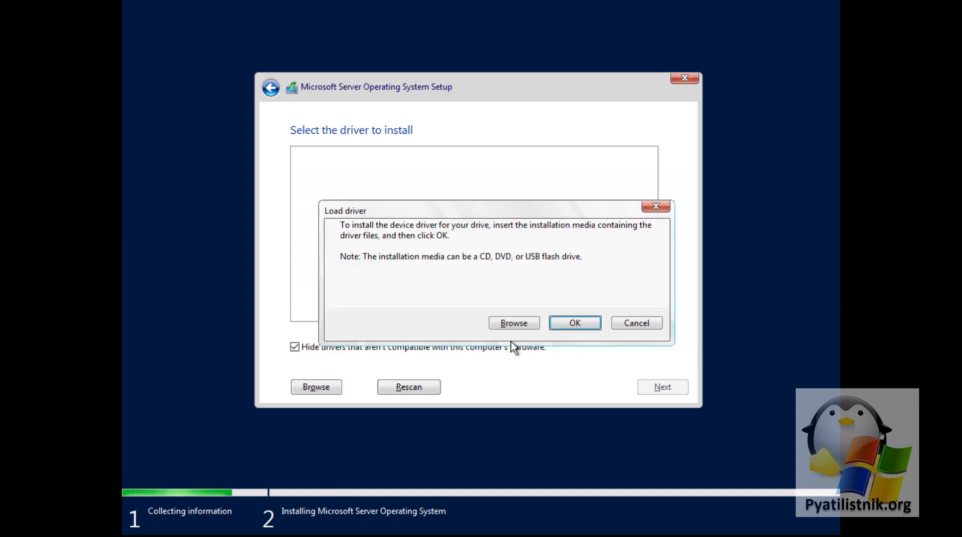
left_click(524, 326)
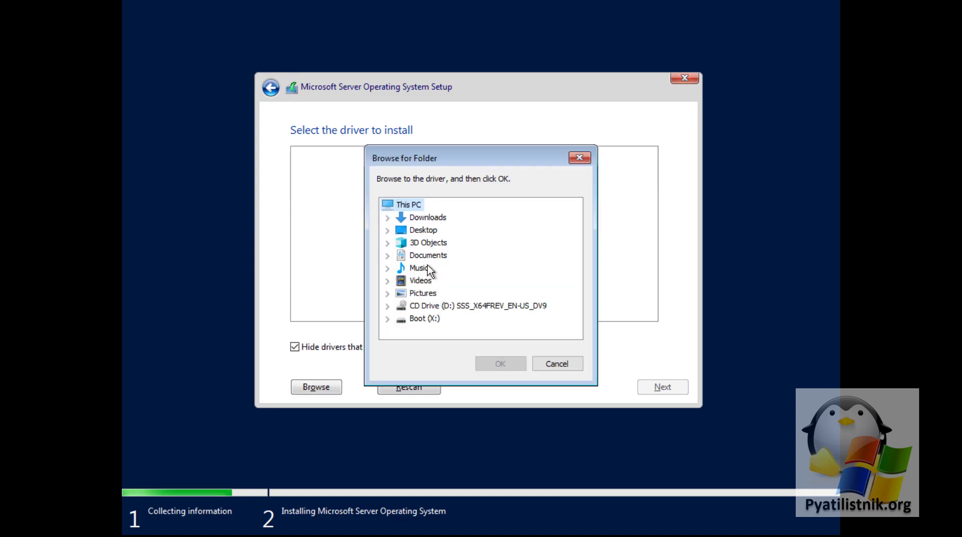
left_click(547, 362)
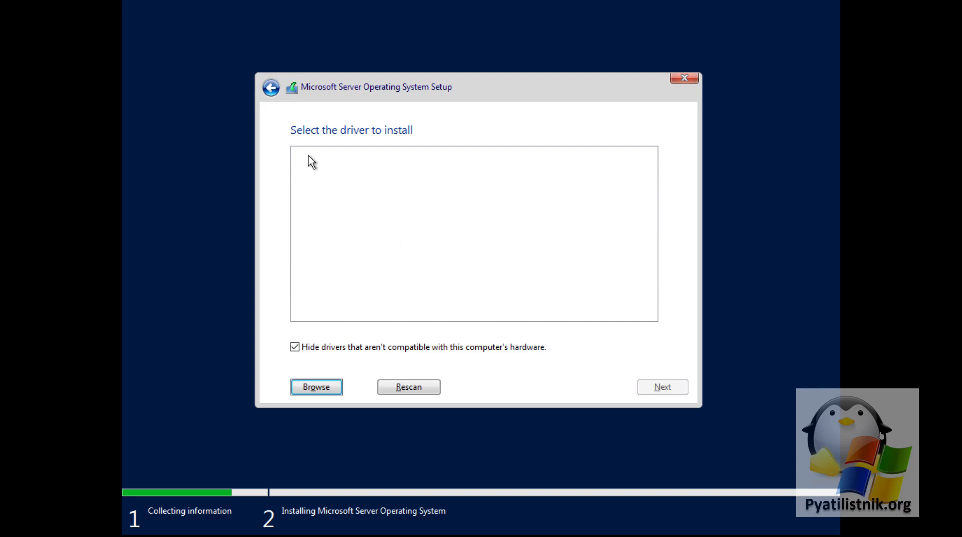
left_click(274, 93)
left_click(656, 384)
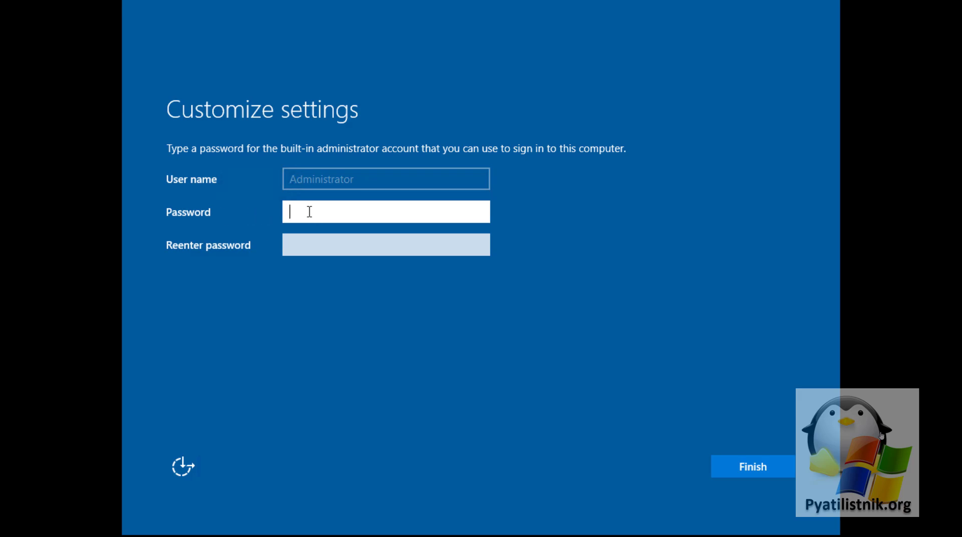
Set and confirm the built-in Administrator password to finish setup
type("Pa$$w0rd")
key("Tab")
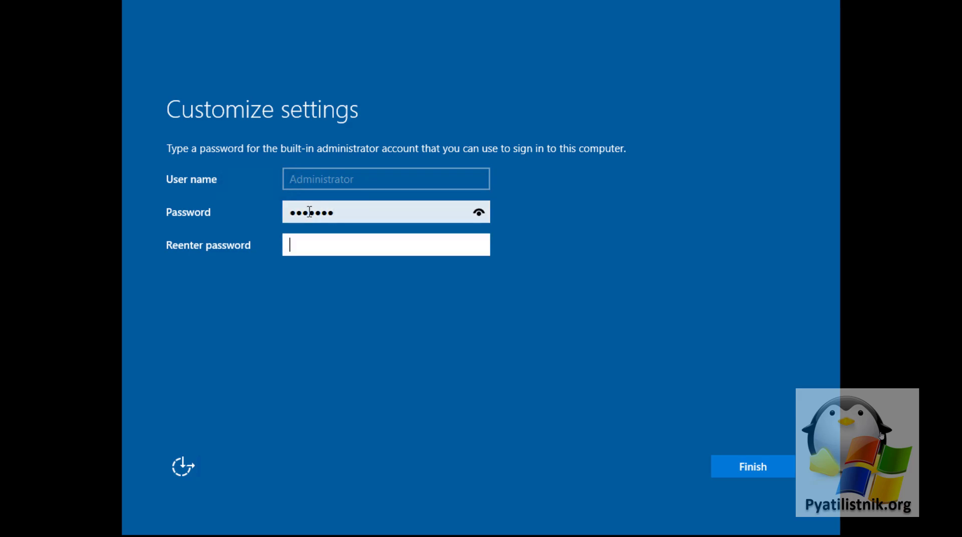
type("Pa$$w0r")
key("Return")
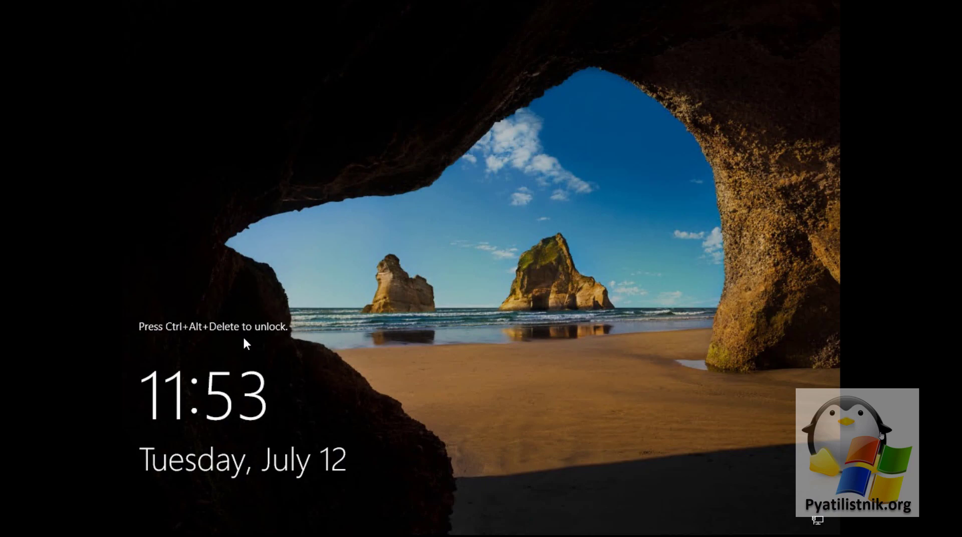
Sign in as Administrator with the account password
key("ctrl+alt+Delete")
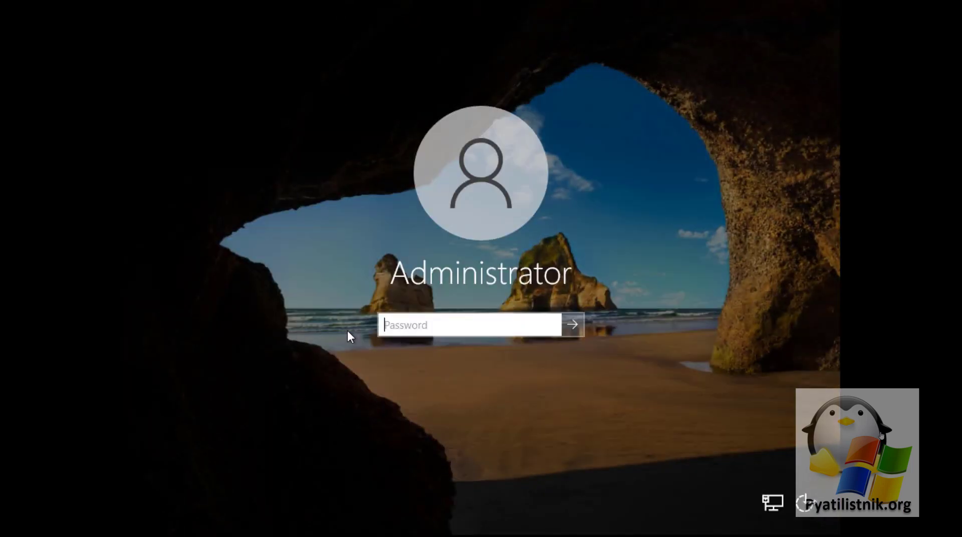
type("••••••••")
key("Return")
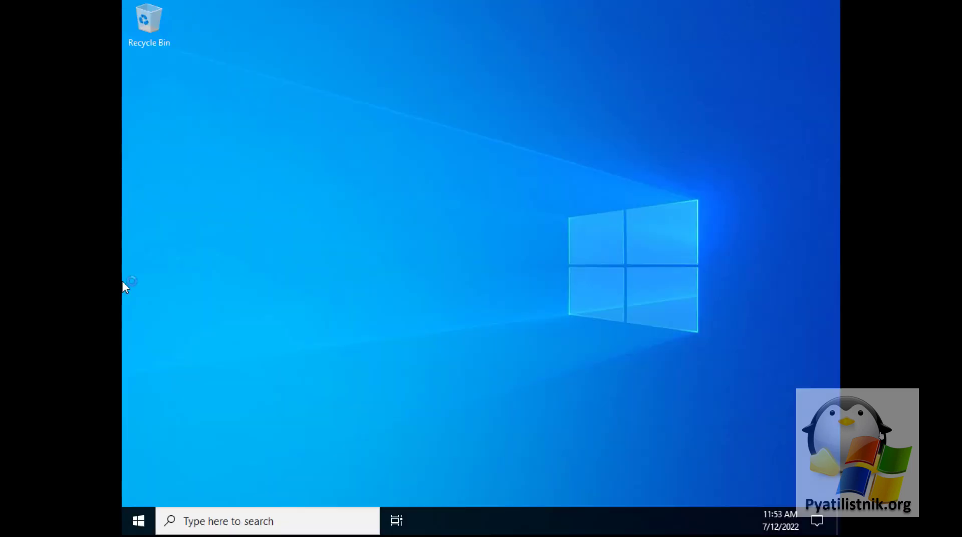
Open Settings maximized and view System > About specifications for Windows Server 2022 Standard 21H2
left_click(140, 519)
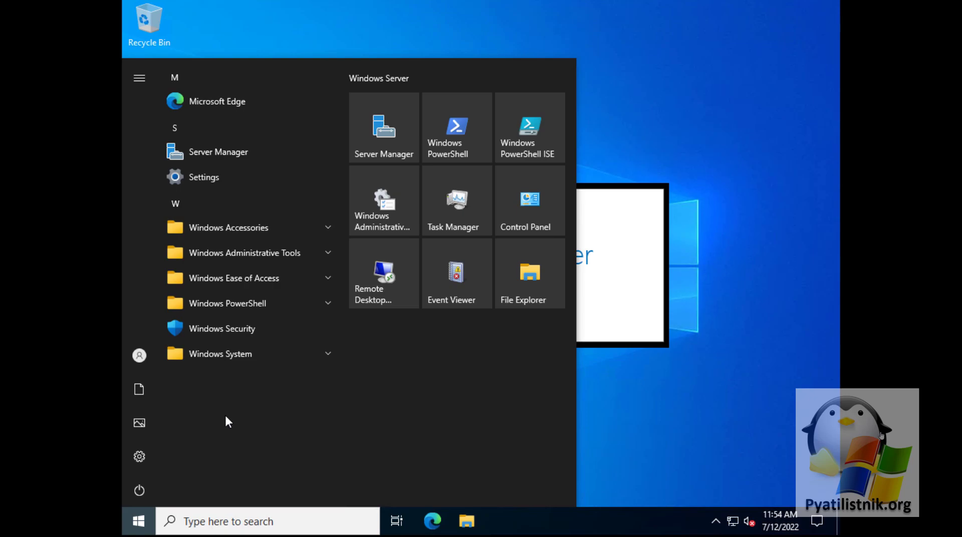
left_click(141, 458)
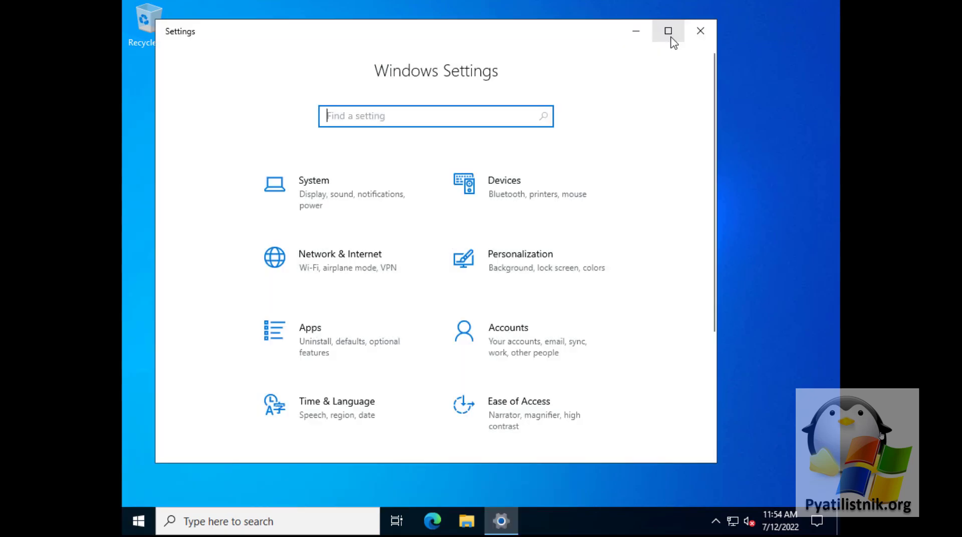
left_click(668, 30)
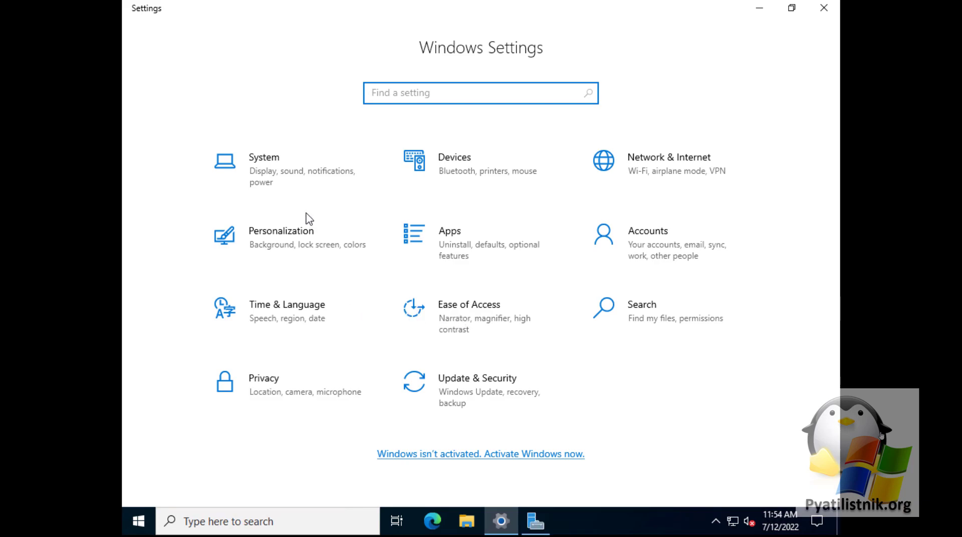
left_click(304, 187)
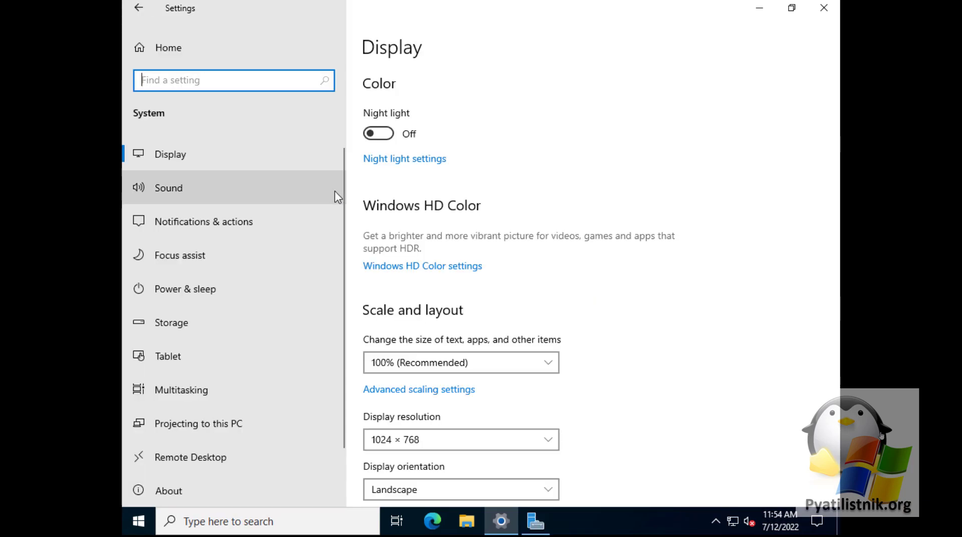
left_click(181, 492)
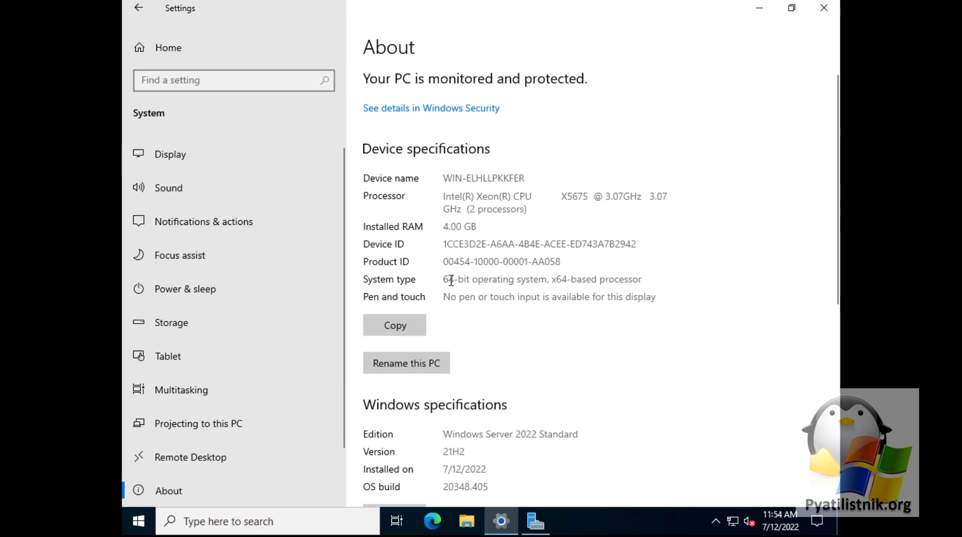
scroll(451, 281, "down", 5)
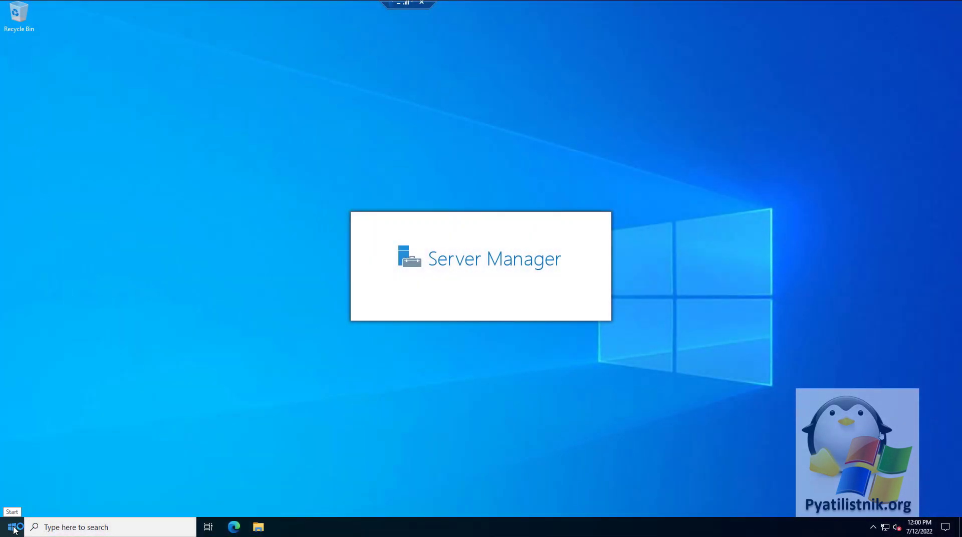
Rename the computer to s2022-01 via sysdm.cpl and postpone the restart
right_click(14, 529)
left_click(39, 480)
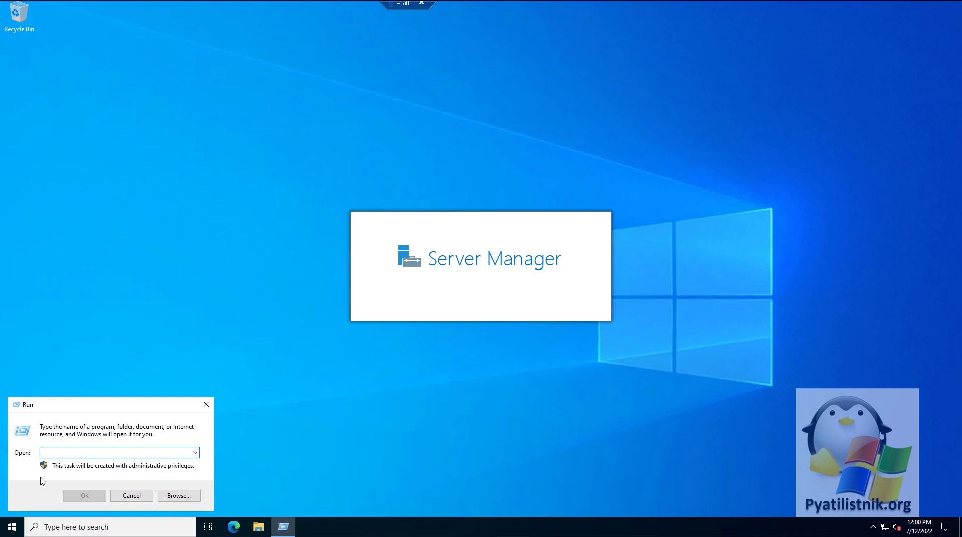
type("sysdm.cpl")
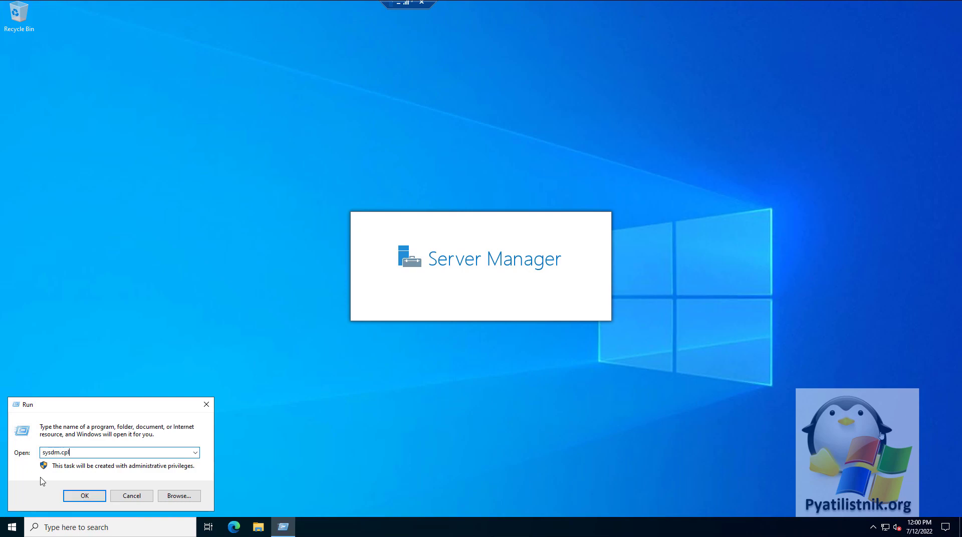
key("Return")
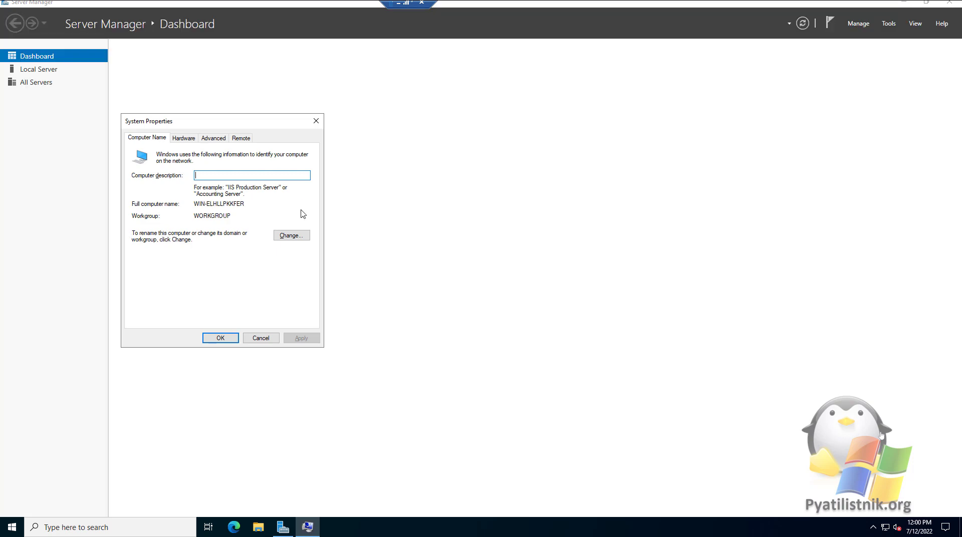
left_click(292, 236)
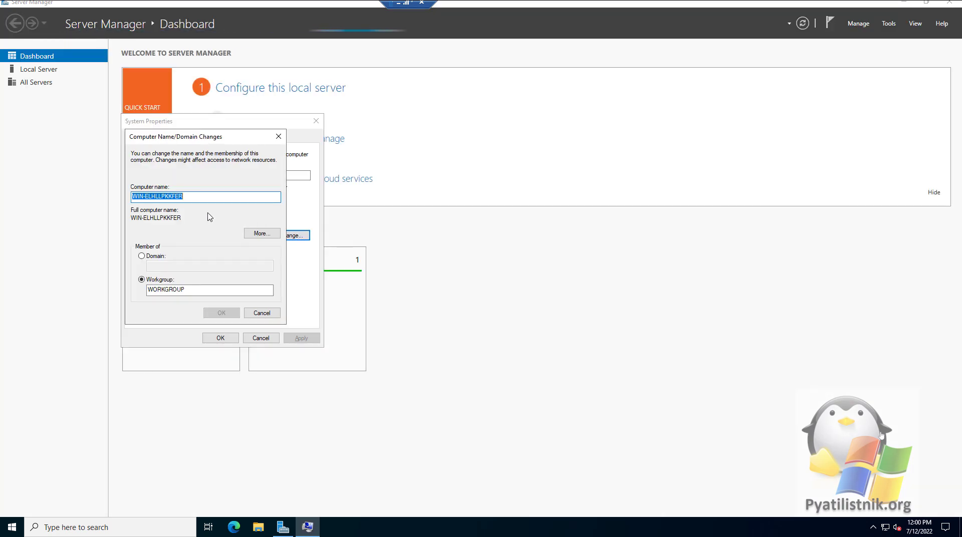
type("s2022")
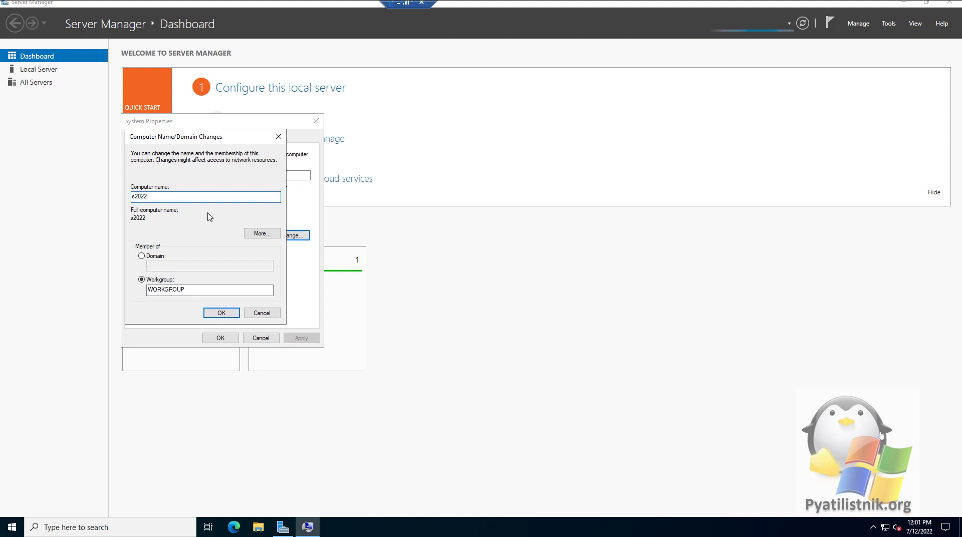
type("-01")
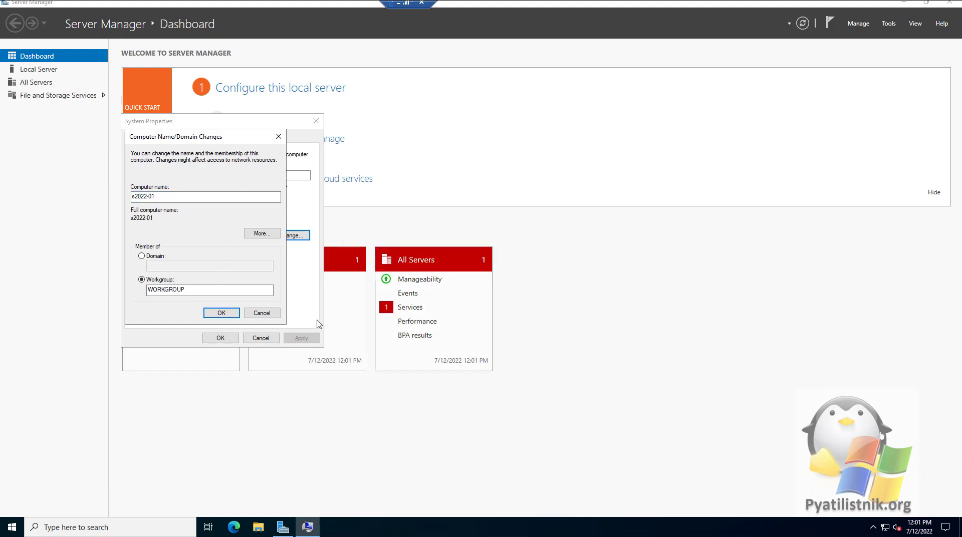
left_click(221, 313)
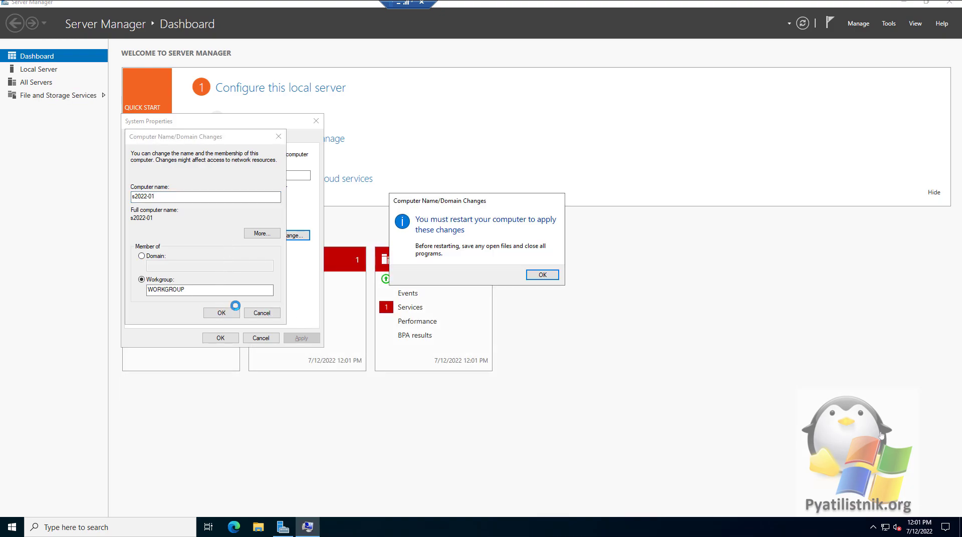
left_click(541, 277)
left_click(220, 338)
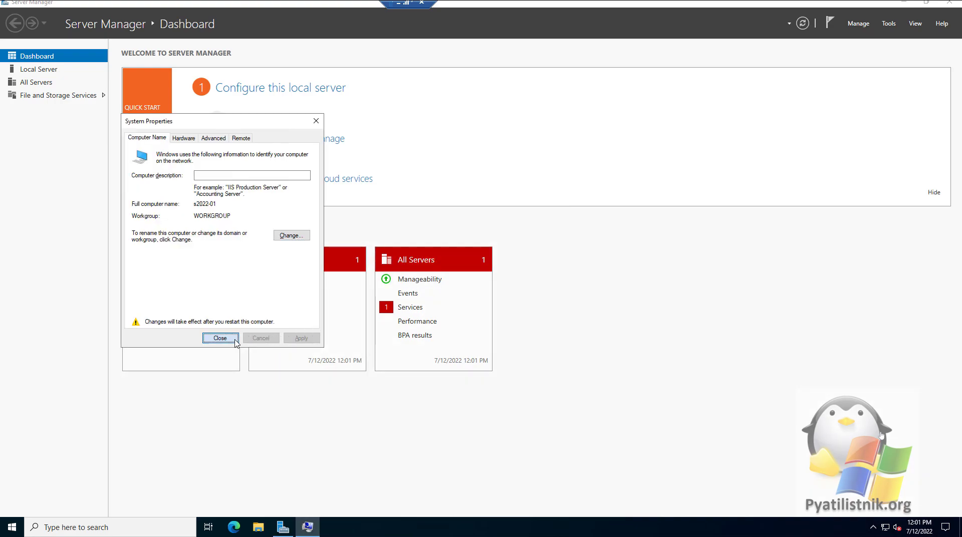
left_click(534, 271)
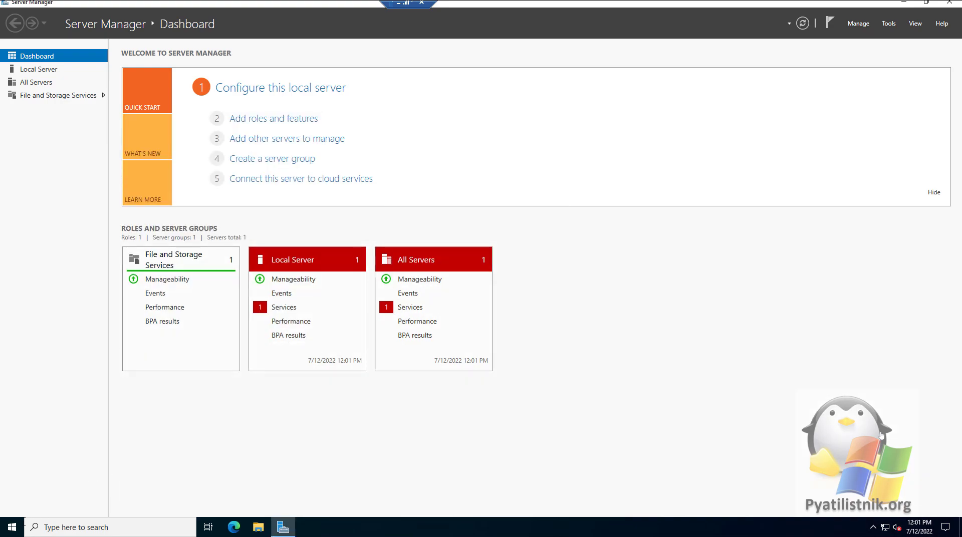
Check for updates under Update & Security > Windows Update in maximized Settings
left_click(12, 526)
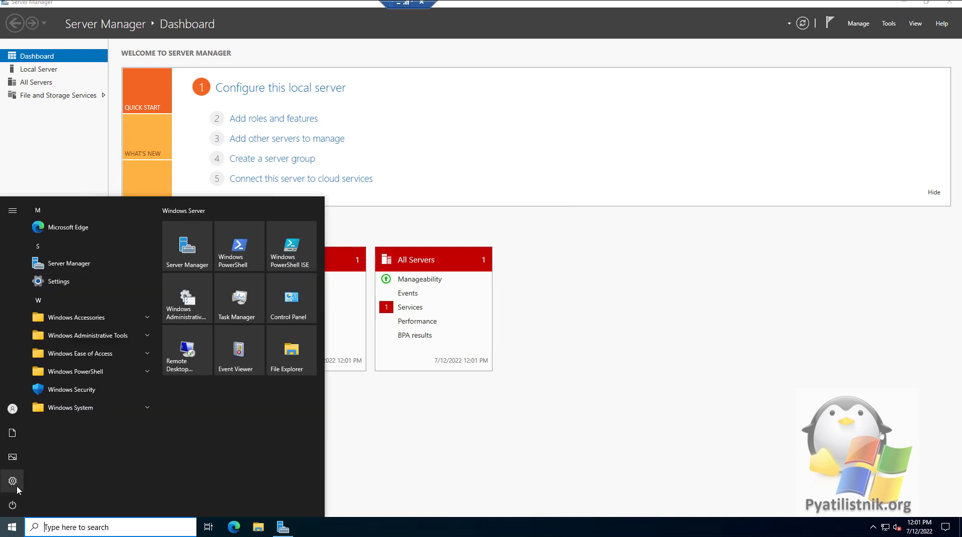
left_click(12, 481)
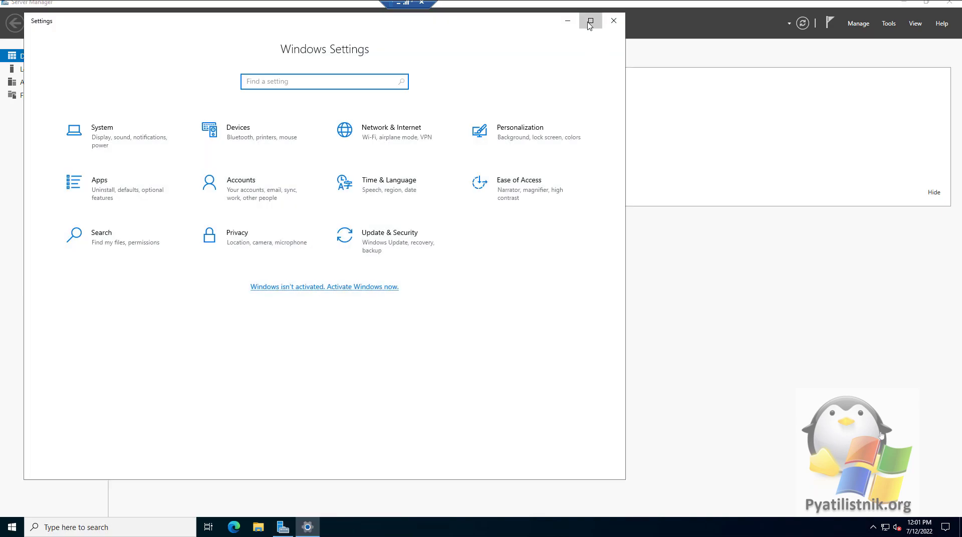
left_click(591, 21)
left_click(238, 218)
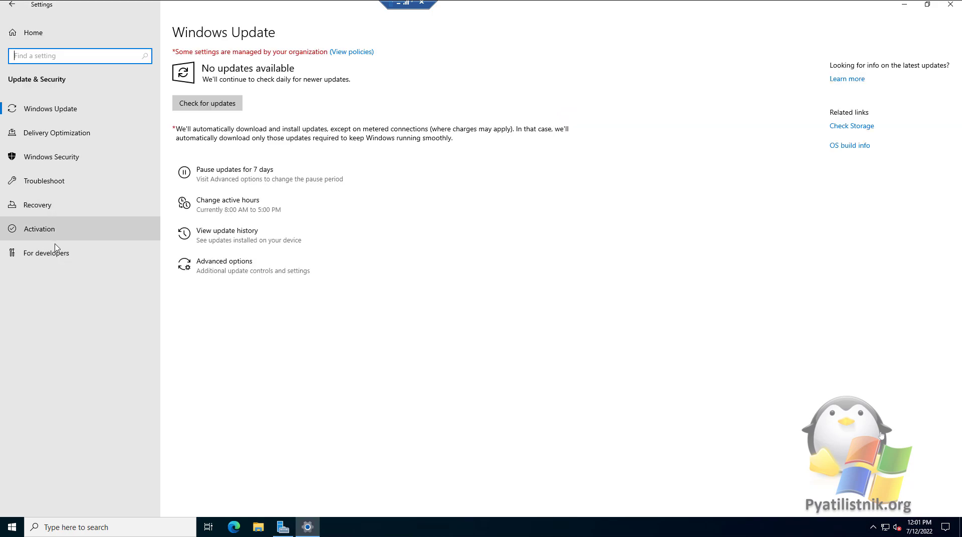
left_click(194, 112)
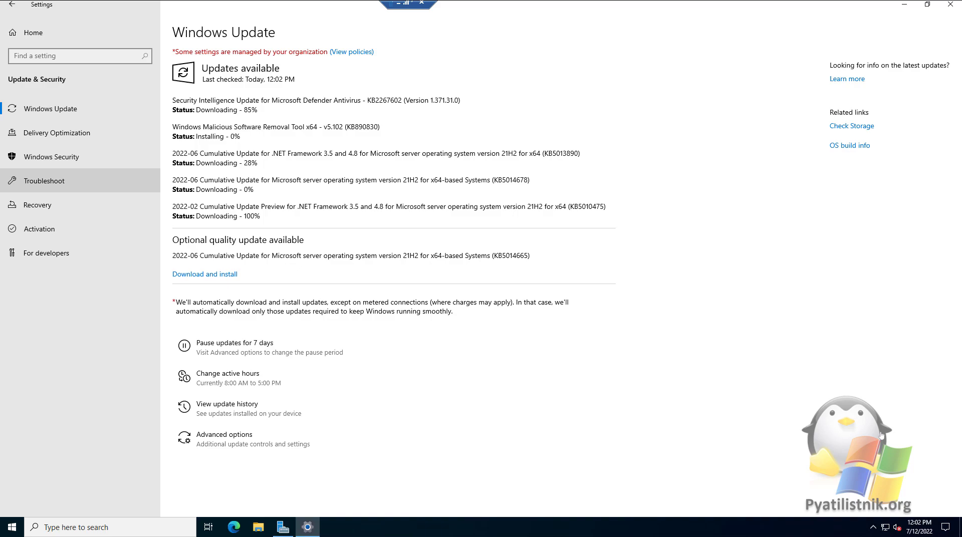
Open ncpa.cpl and view the Ethernet0 connection status and IP address details
right_click(14, 529)
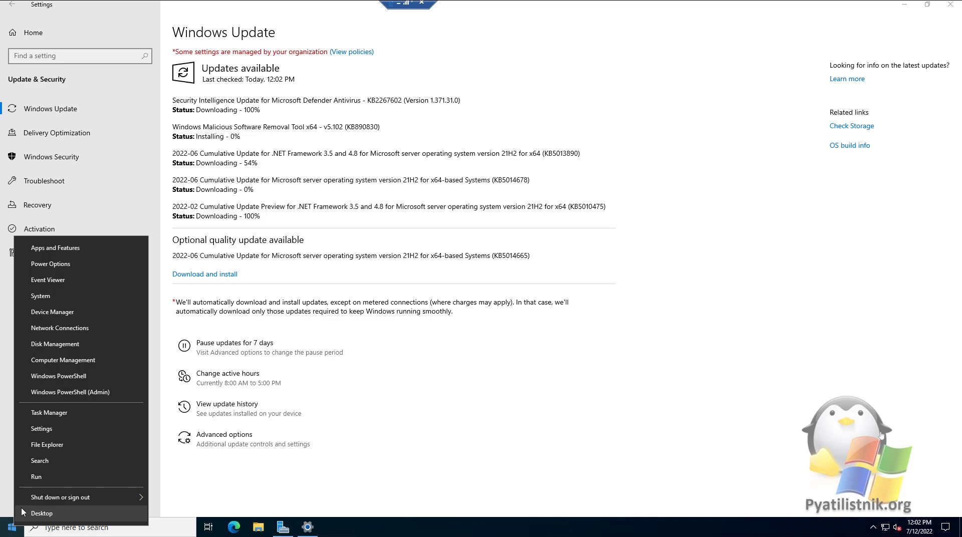
left_click(34, 482)
type("ncpa.cpl")
key("Return")
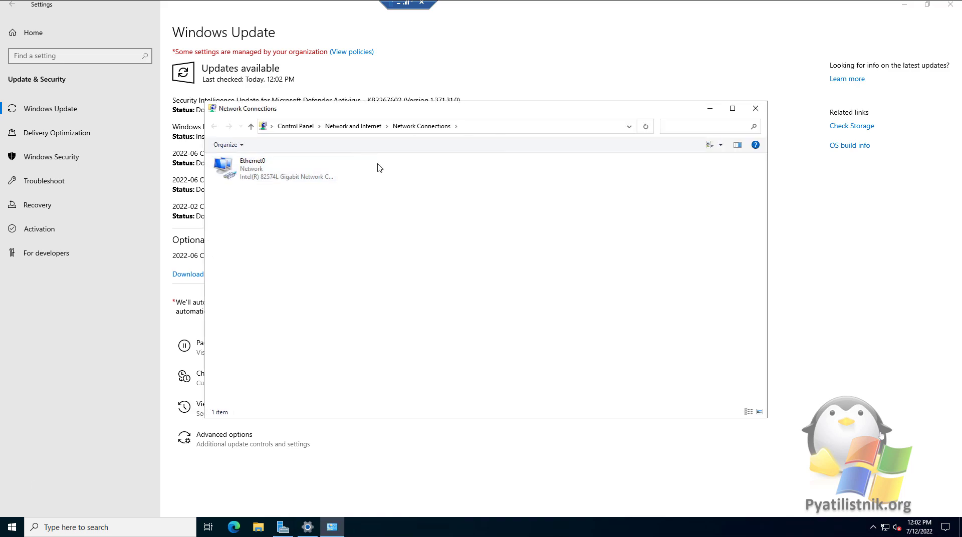
left_click(250, 171)
double_click(274, 175)
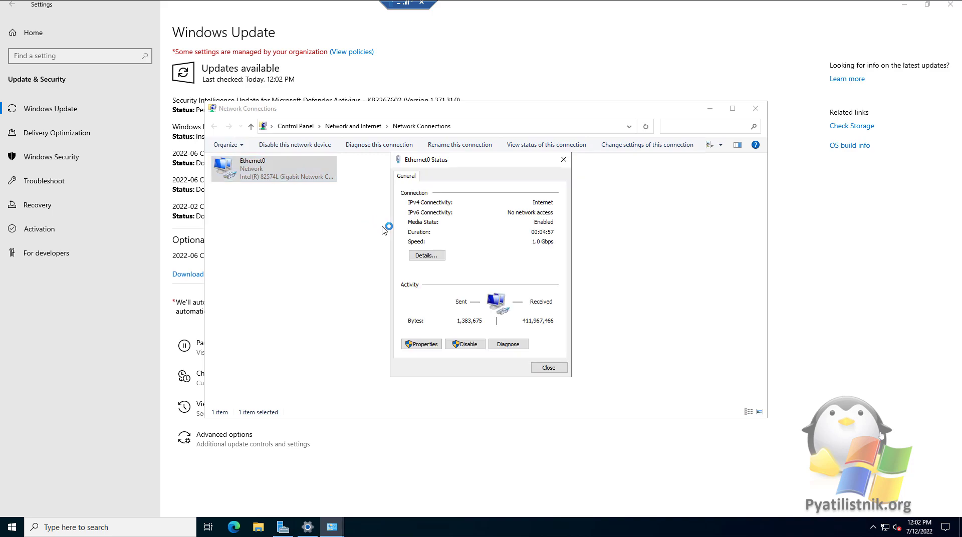
left_click(427, 253)
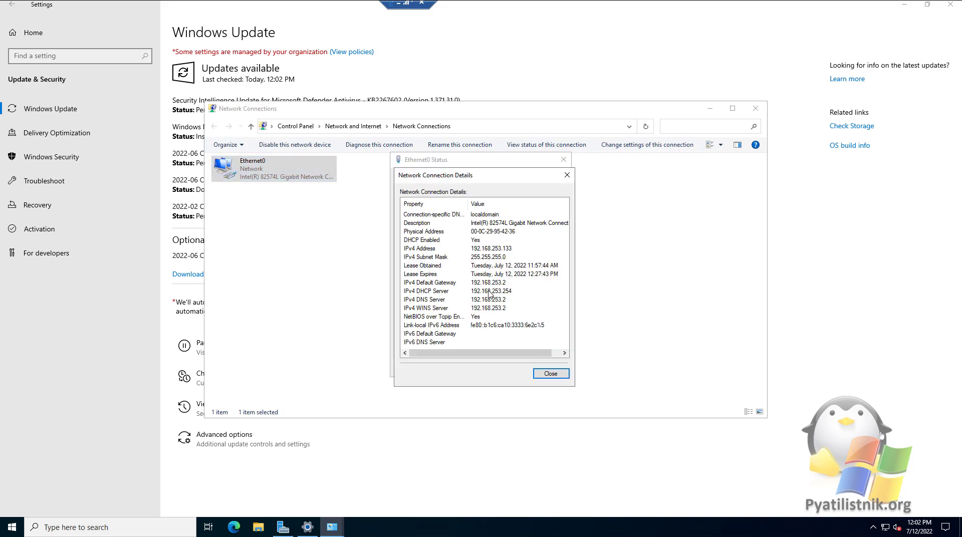
left_click(567, 176)
Inspect Ethernet0's IPv4 properties and close all dialogs without changes
left_click(422, 344)
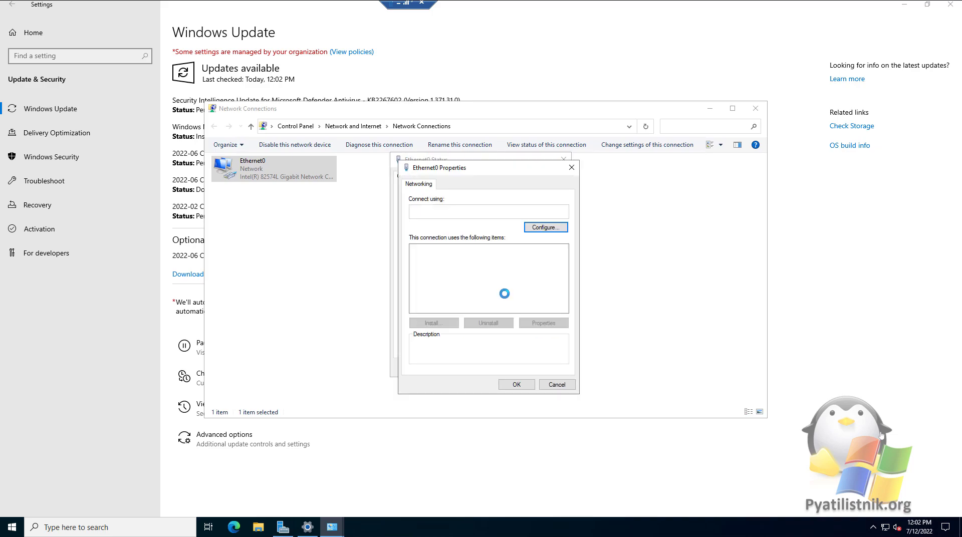
left_click(477, 274)
left_click(544, 323)
left_click_drag(516, 187, 656, 194)
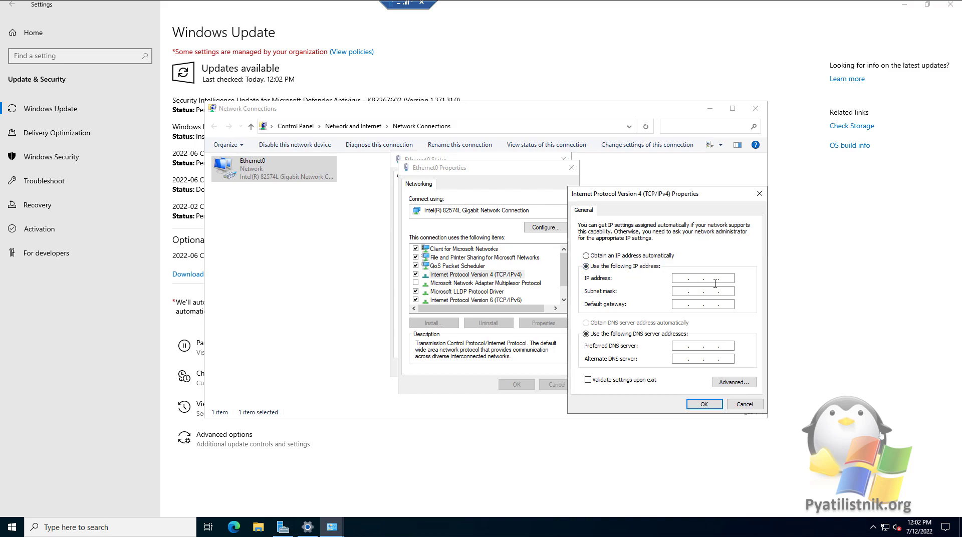
left_click(745, 404)
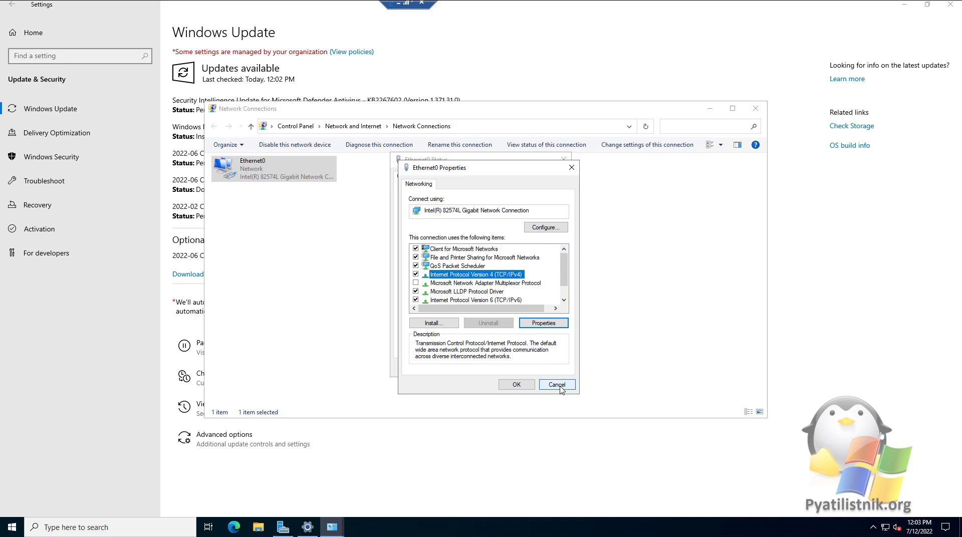
left_click(557, 385)
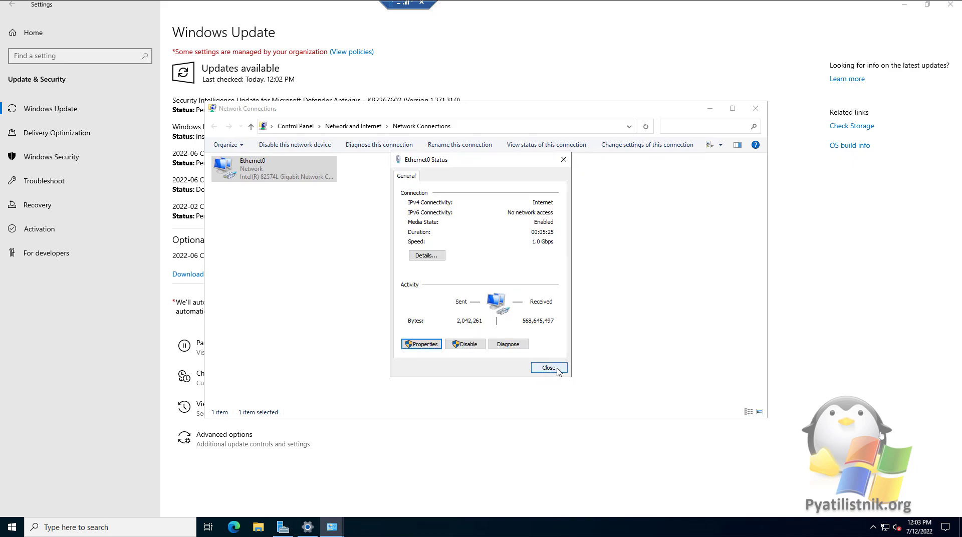
left_click(549, 368)
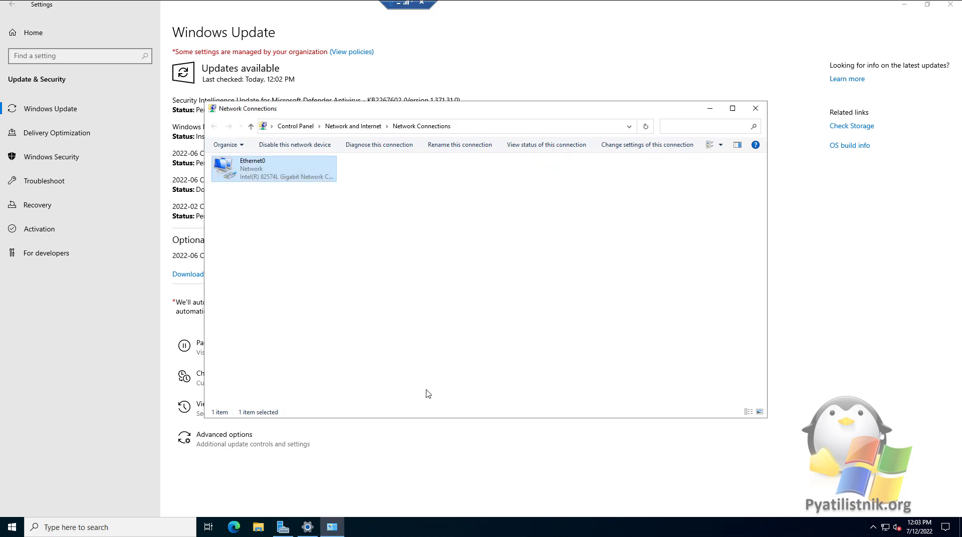
Review the Performance Options tabs under System Properties' Advanced settings, then close them
right_click(15, 527)
left_click(34, 485)
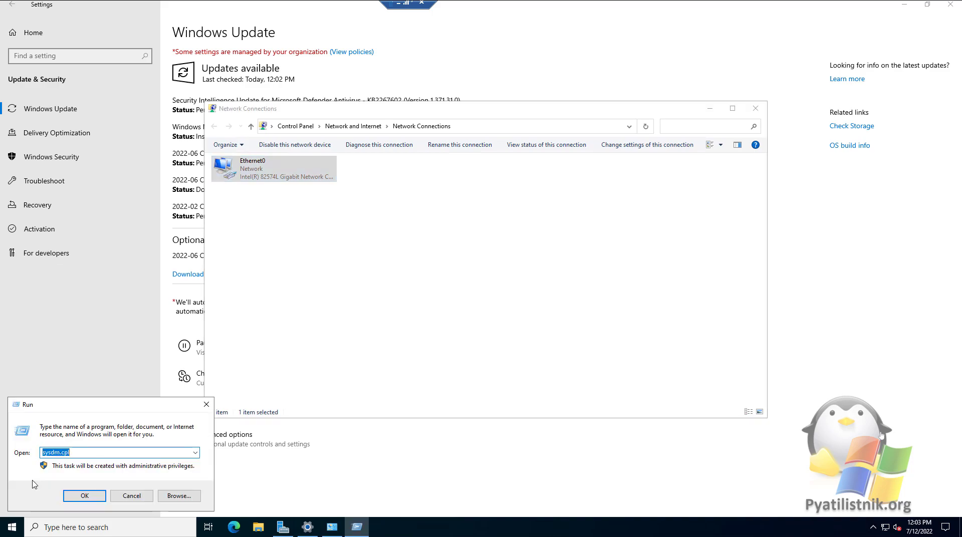
key("Return")
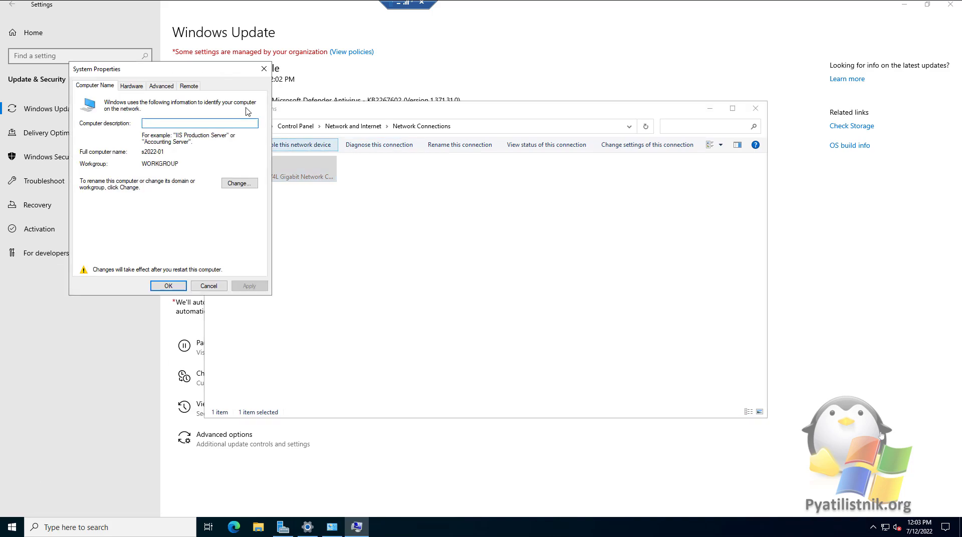
left_click(161, 86)
left_click(226, 140)
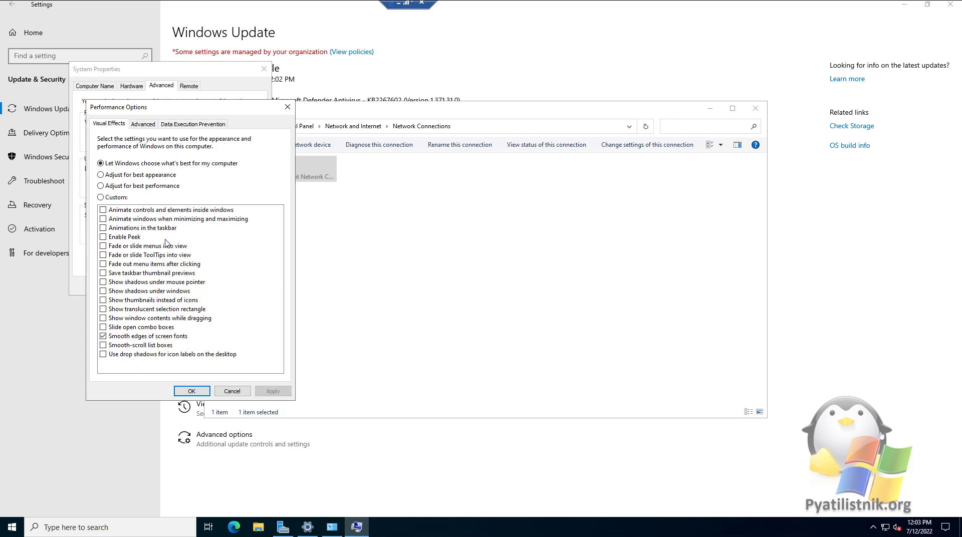
left_click(145, 125)
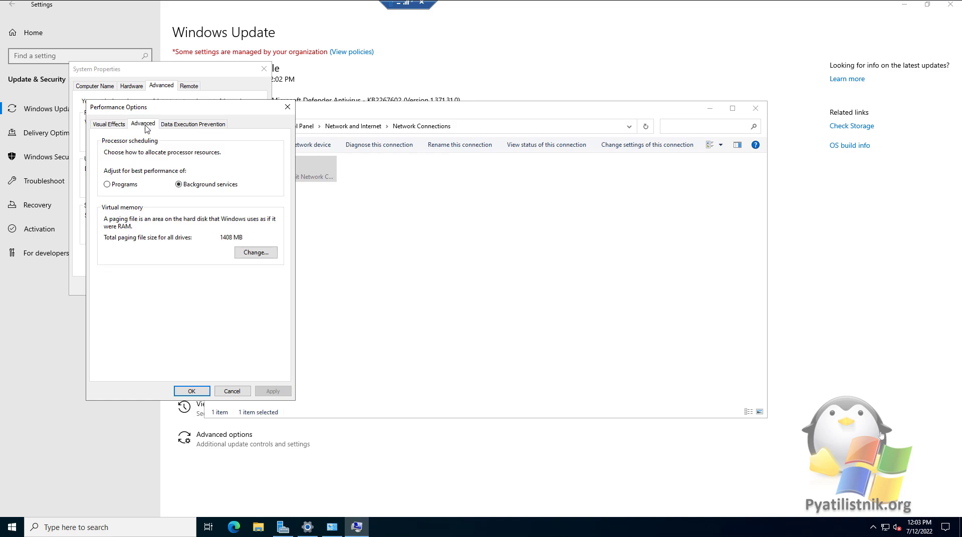
left_click(183, 125)
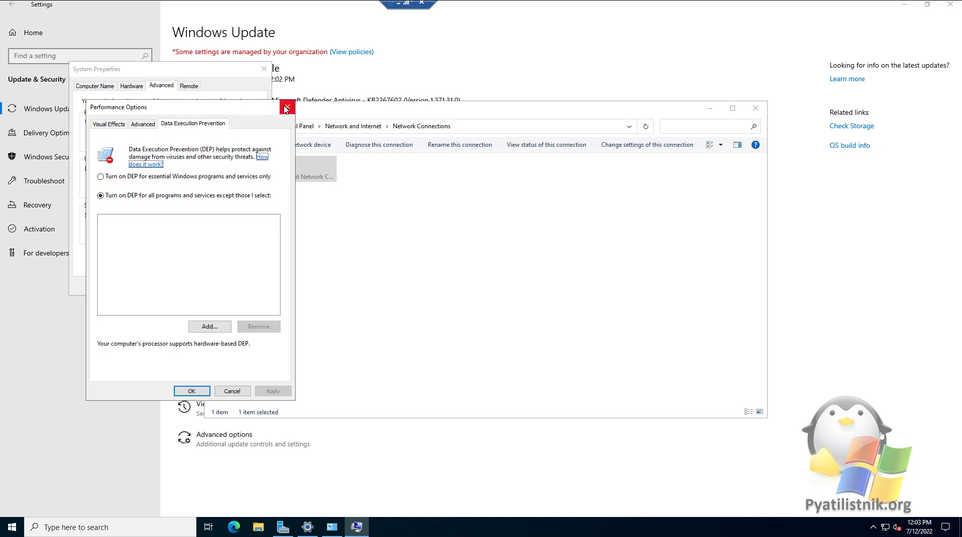
left_click(287, 107)
Allow remote connections, accept the firewall warning, leave remote users unchanged, and save
left_click(215, 112)
left_click(192, 243)
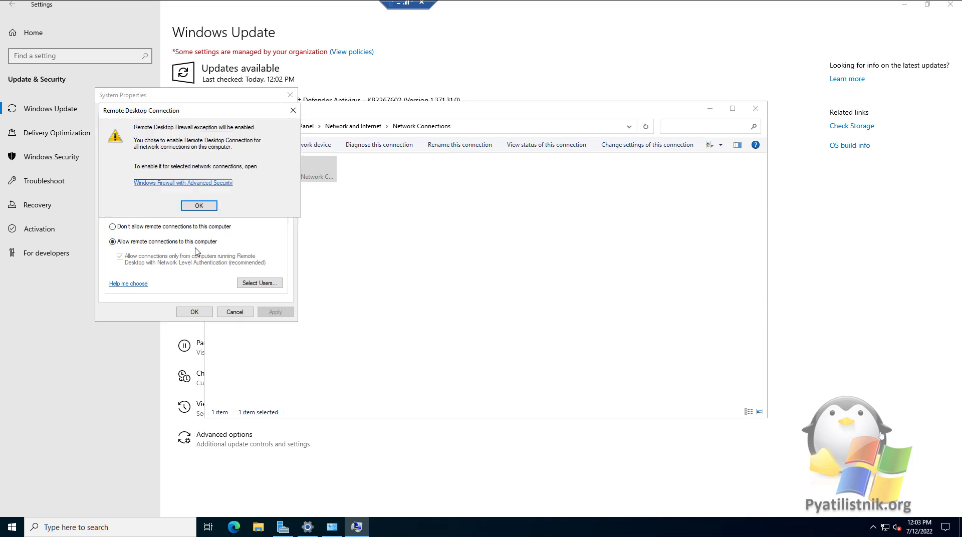
left_click(198, 206)
left_click(260, 283)
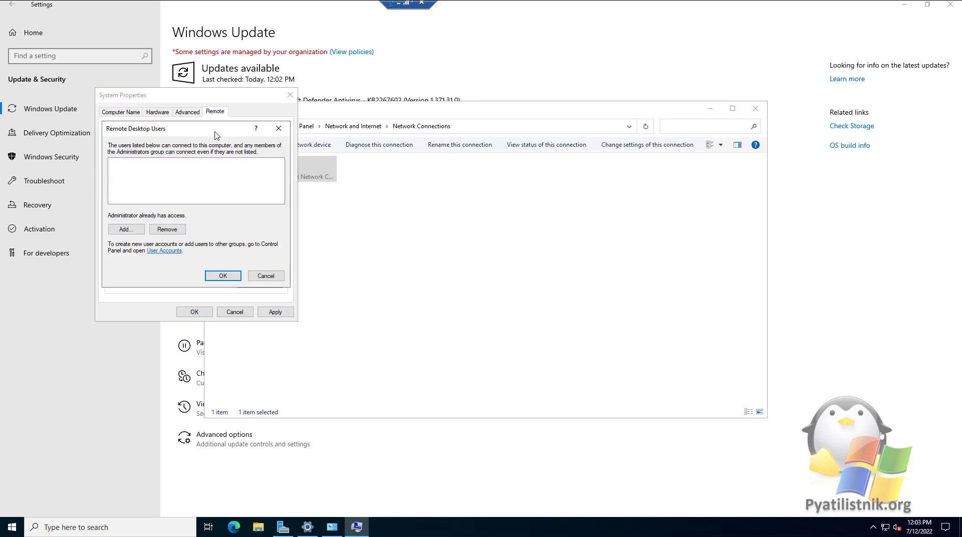
left_click(235, 103)
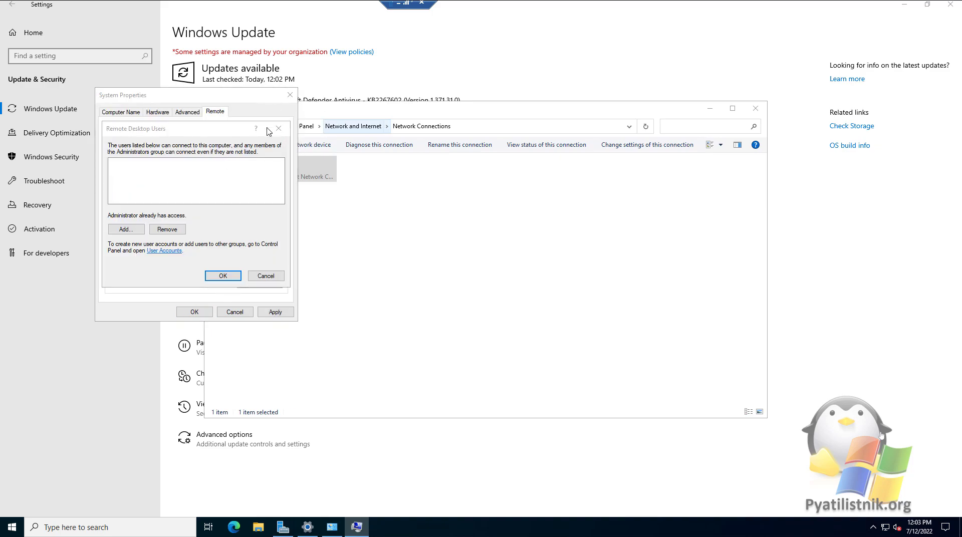
left_click_drag(220, 133, 402, 140)
left_click(320, 231)
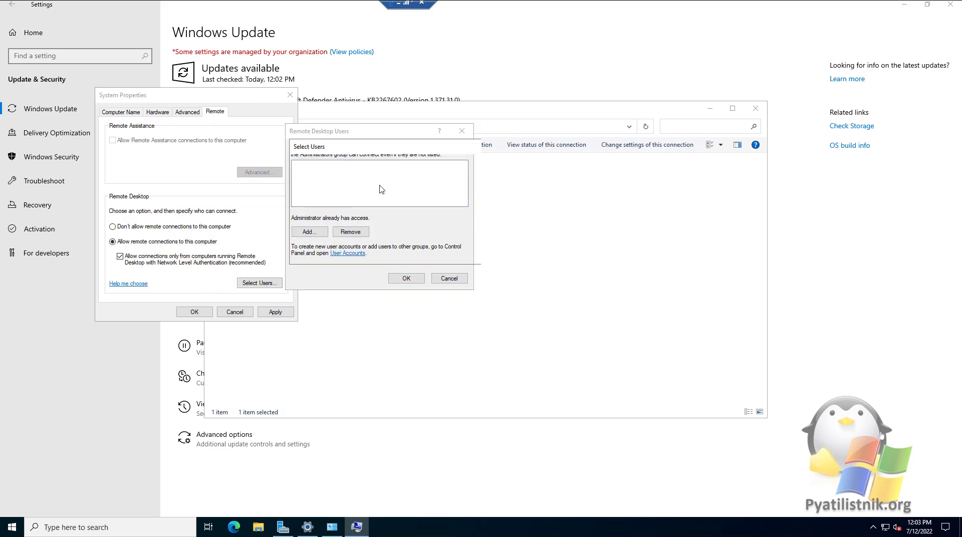
left_click(493, 255)
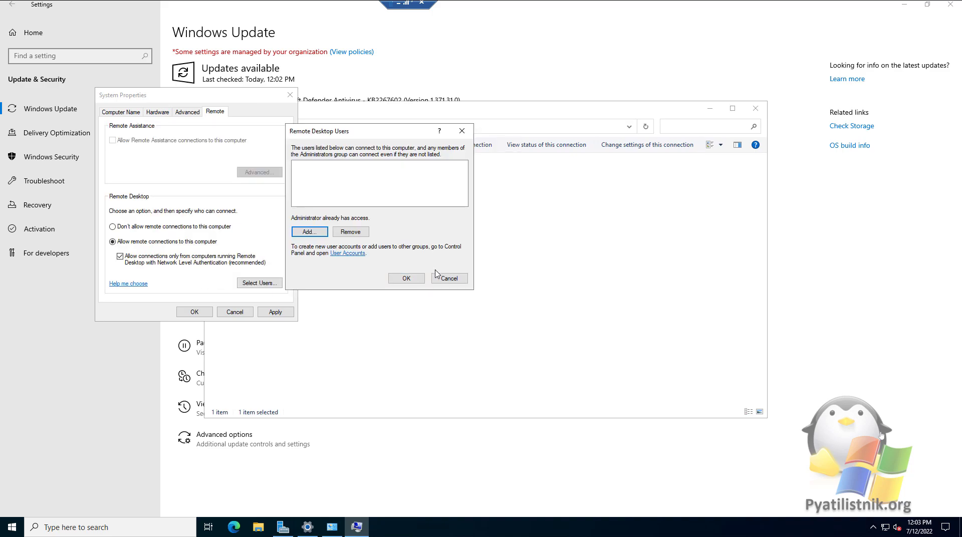
left_click(449, 279)
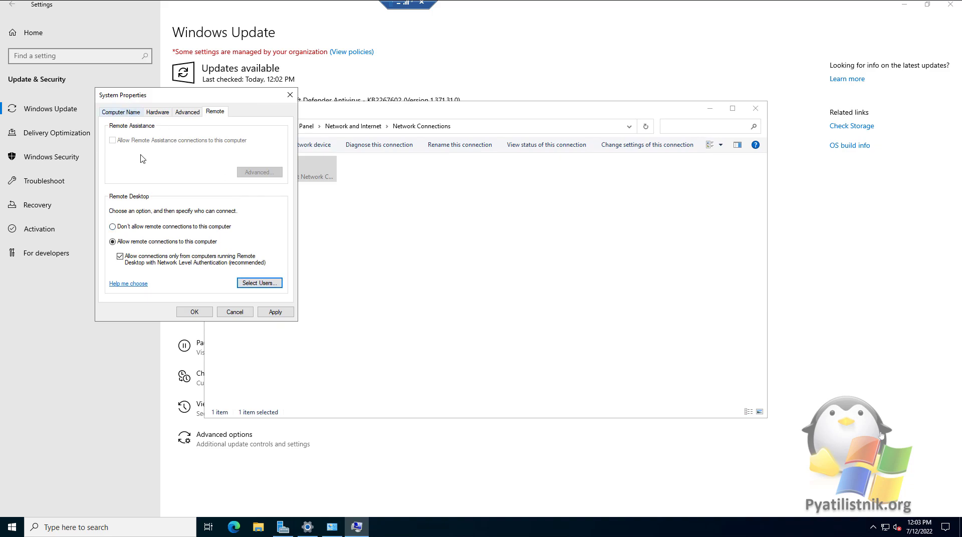
left_click(195, 312)
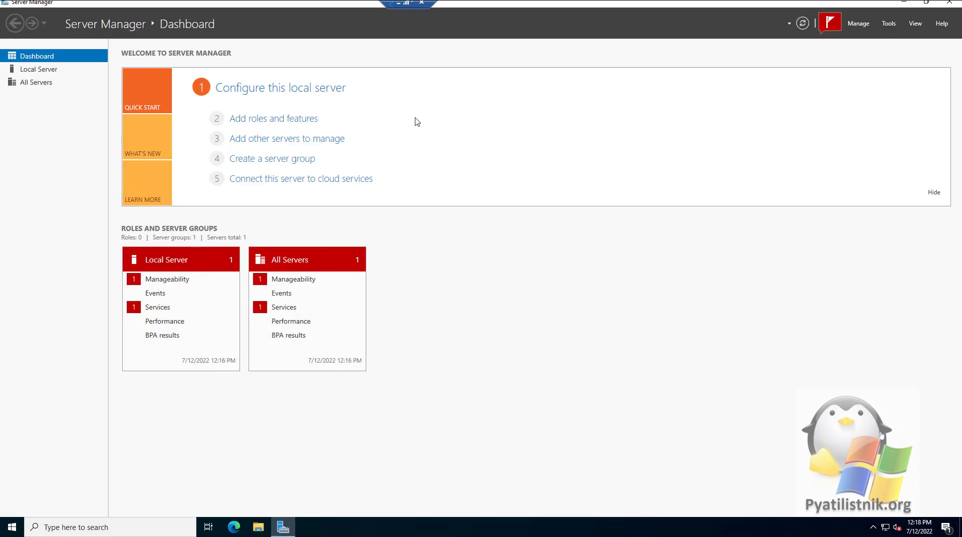
View Internet Explorer 11's details under Apps > Optional features, then close Settings
left_click(905, 4)
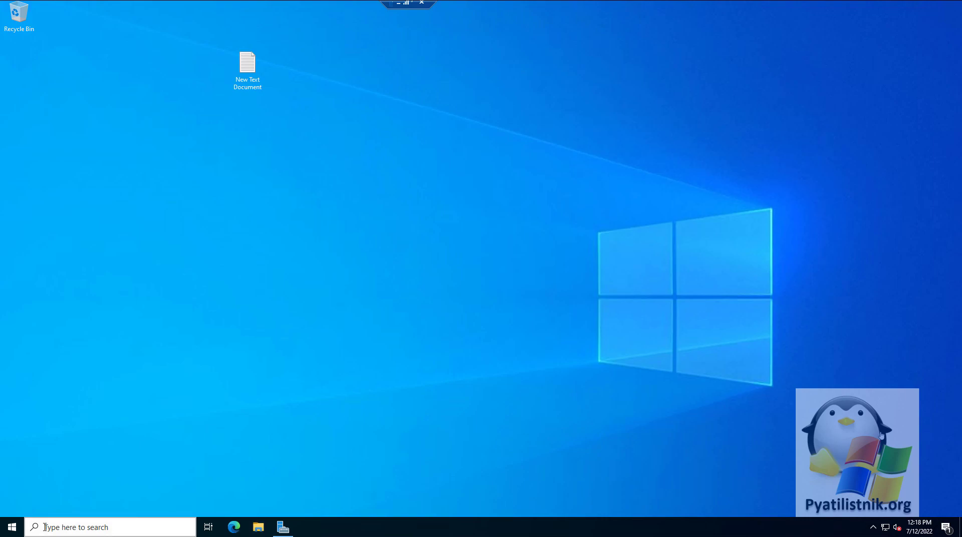
left_click(12, 527)
left_click(23, 479)
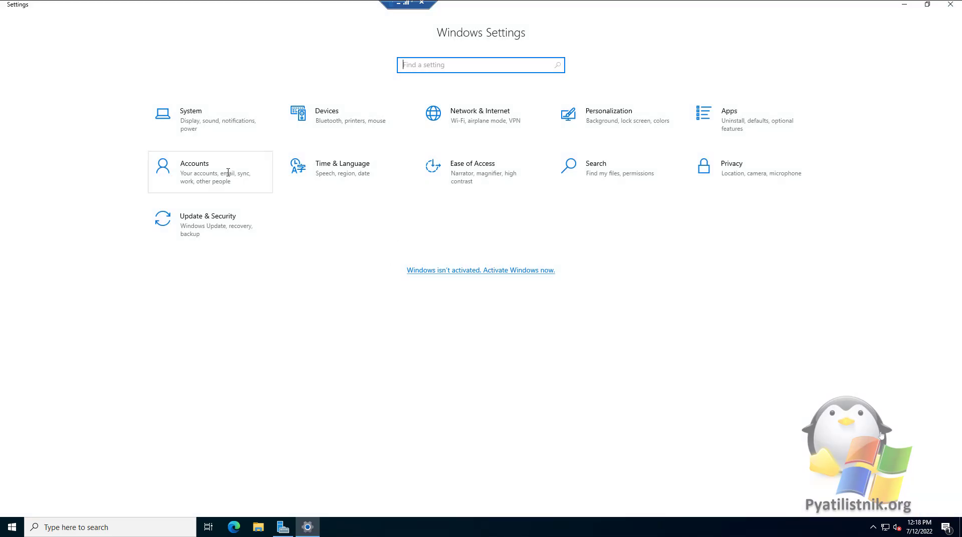
left_click(725, 116)
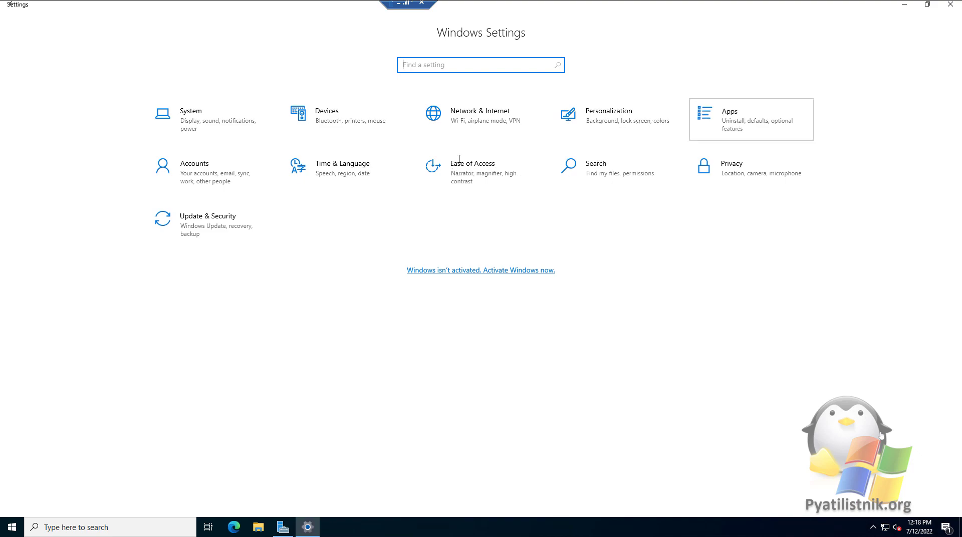
left_click(214, 158)
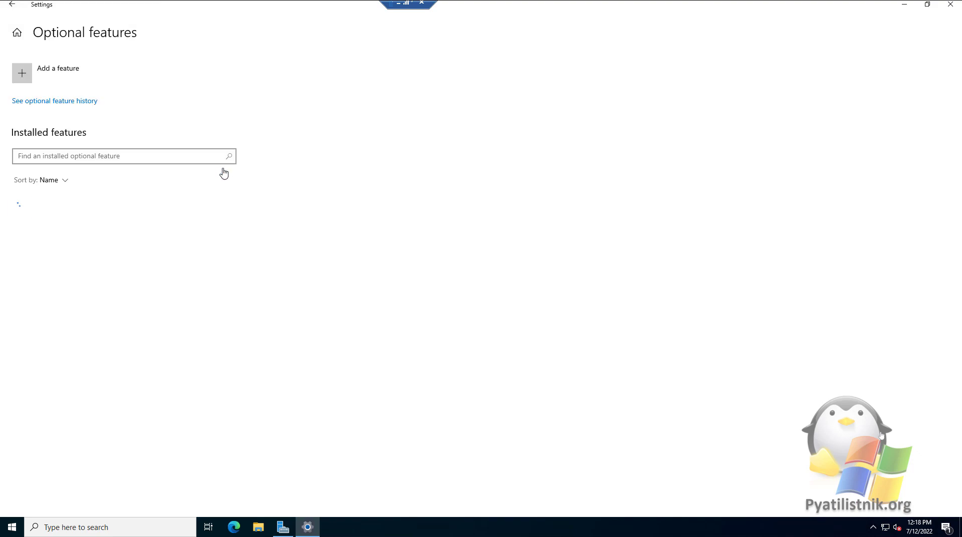
left_click(111, 242)
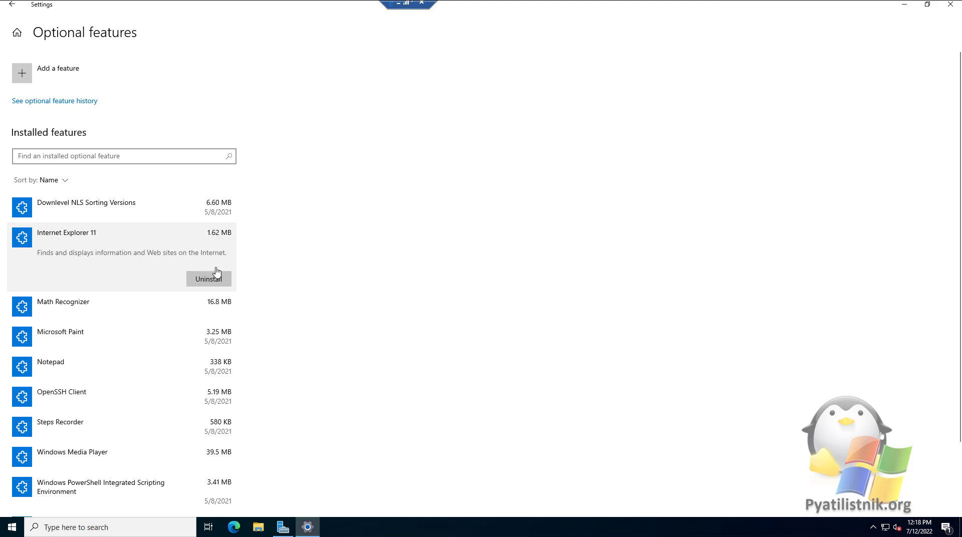
left_click(950, 5)
Copy the dism command line from the New Text Document in Notepad
double_click(248, 91)
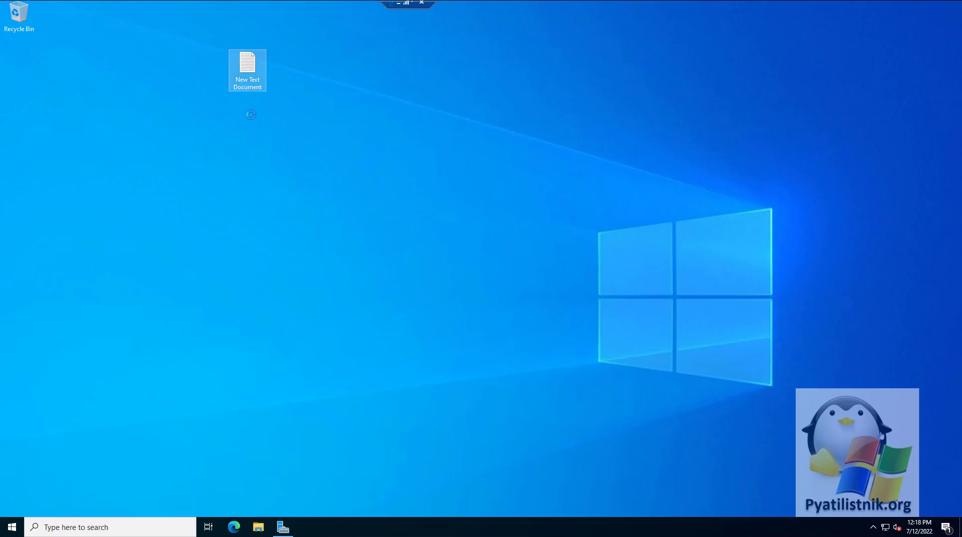
left_click_drag(321, 39, 308, 40)
left_click_drag(183, 48, 19, 44)
right_click(22, 44)
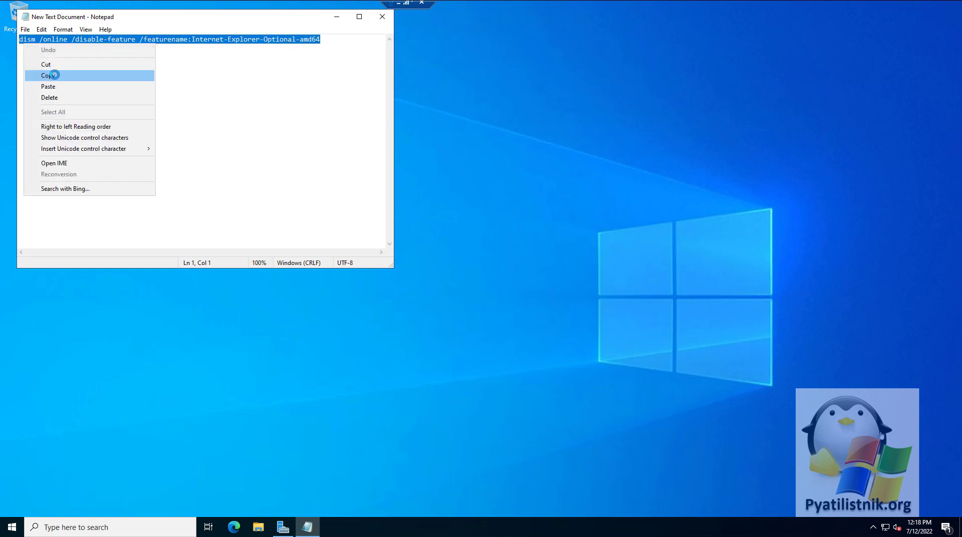
left_click(48, 75)
Run the pasted dism command in an admin PowerShell and answer Y to restart
right_click(11, 528)
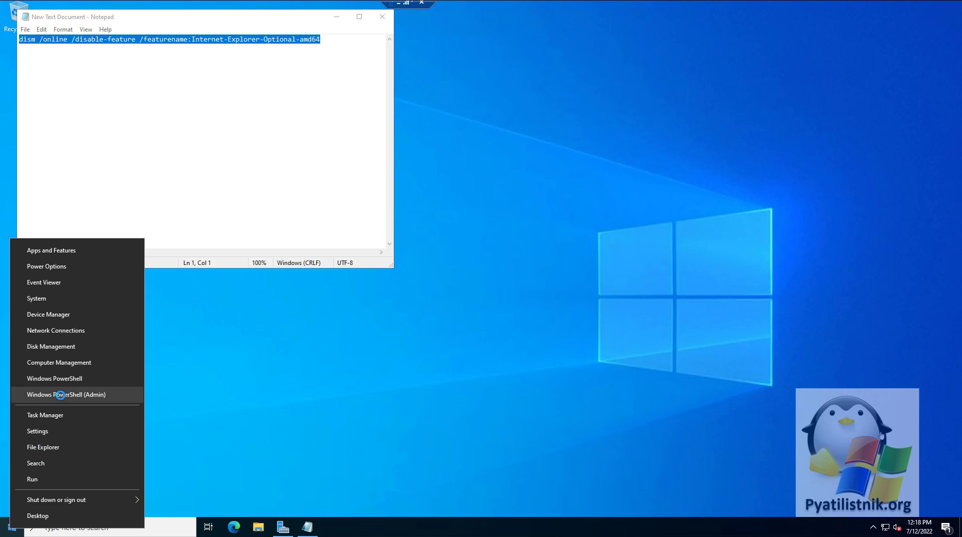
left_click(56, 395)
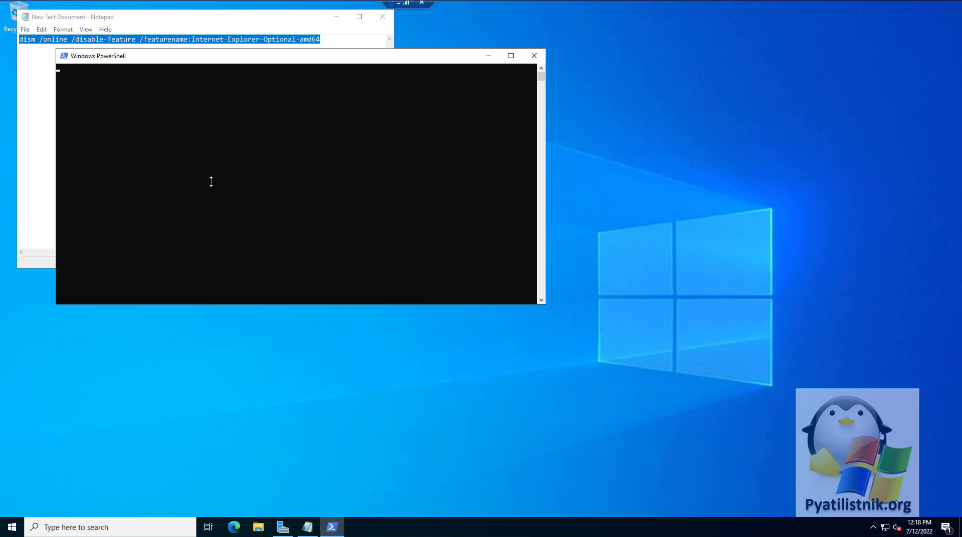
right_click(221, 134)
key("Return")
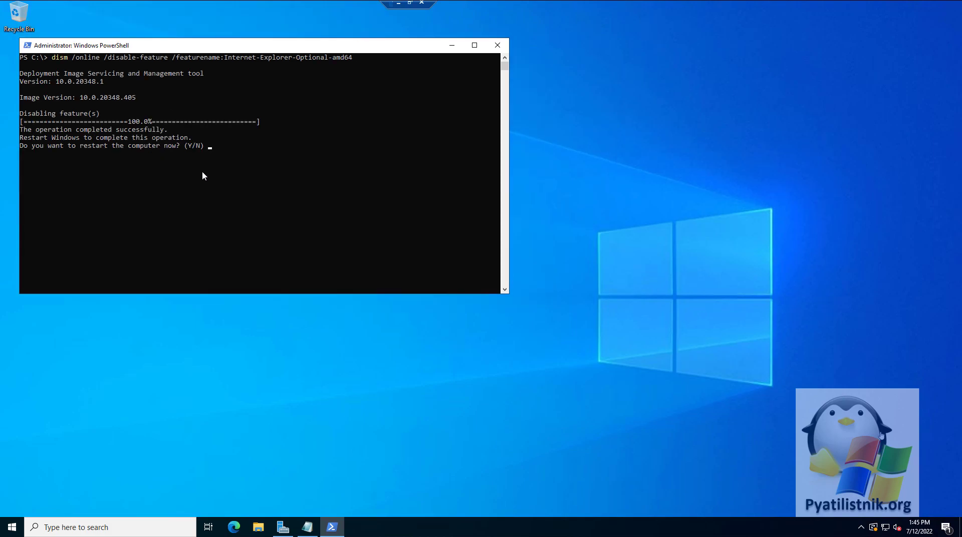
left_click(204, 172)
key("y")
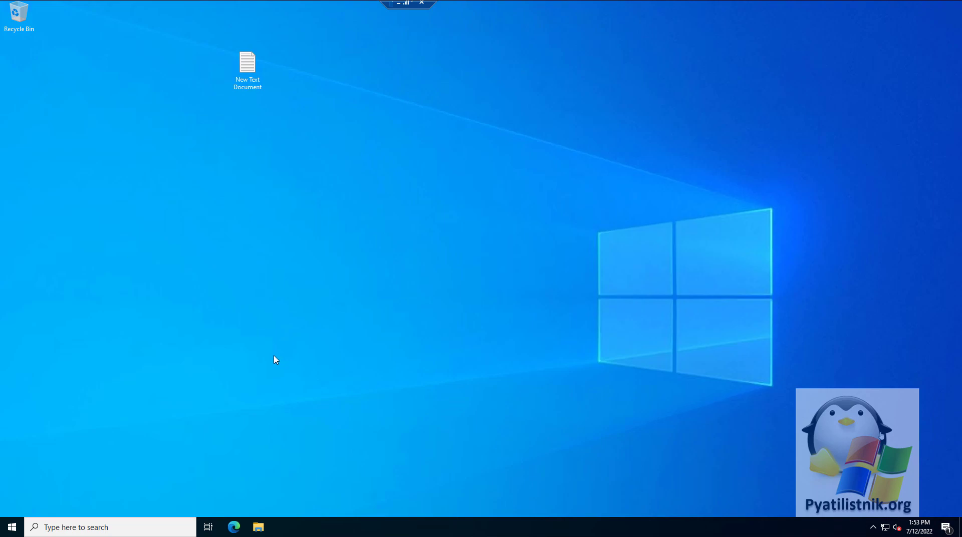
left_click(100, 531)
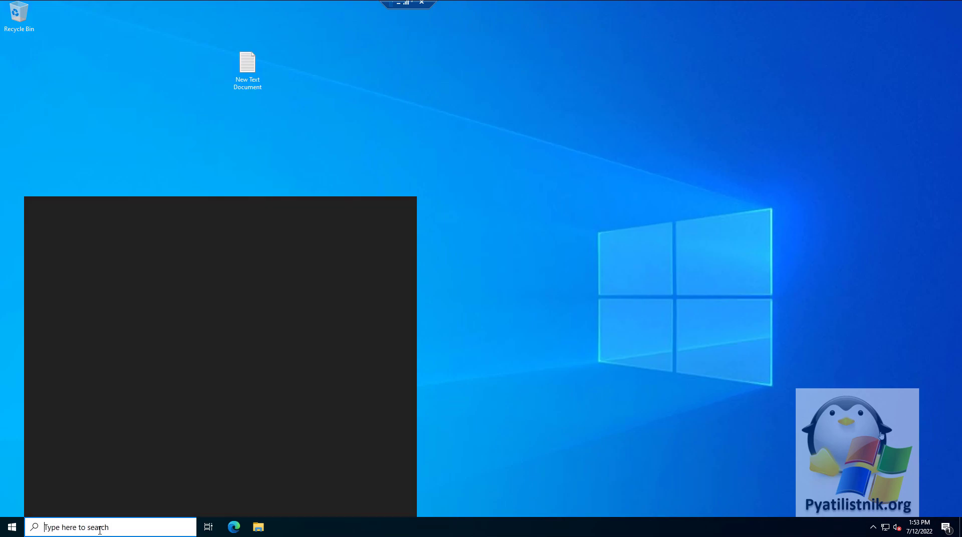
type("ie")
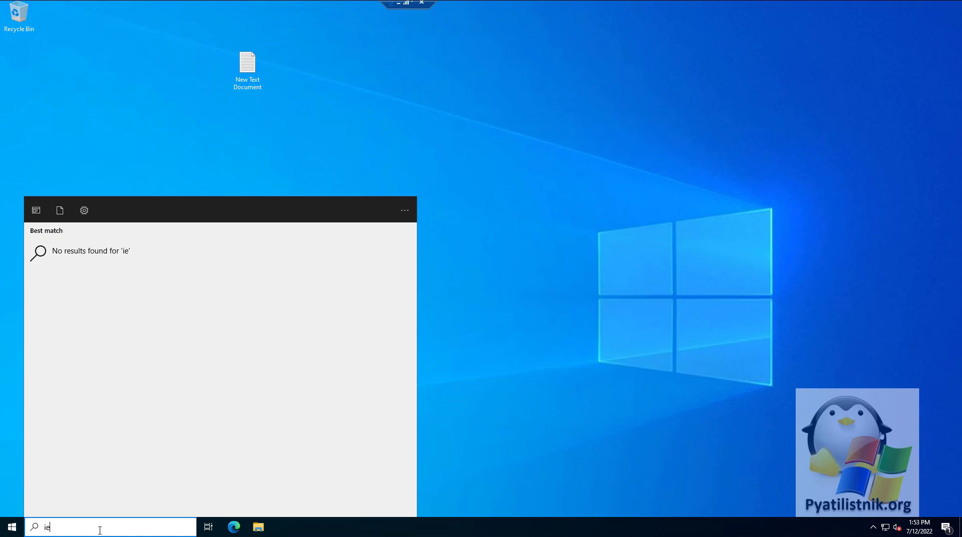
left_click(474, 382)
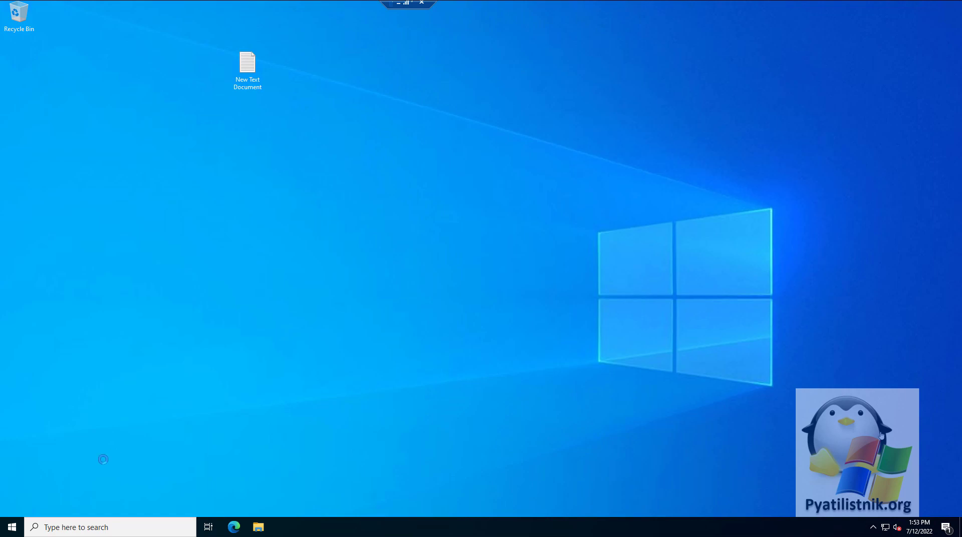